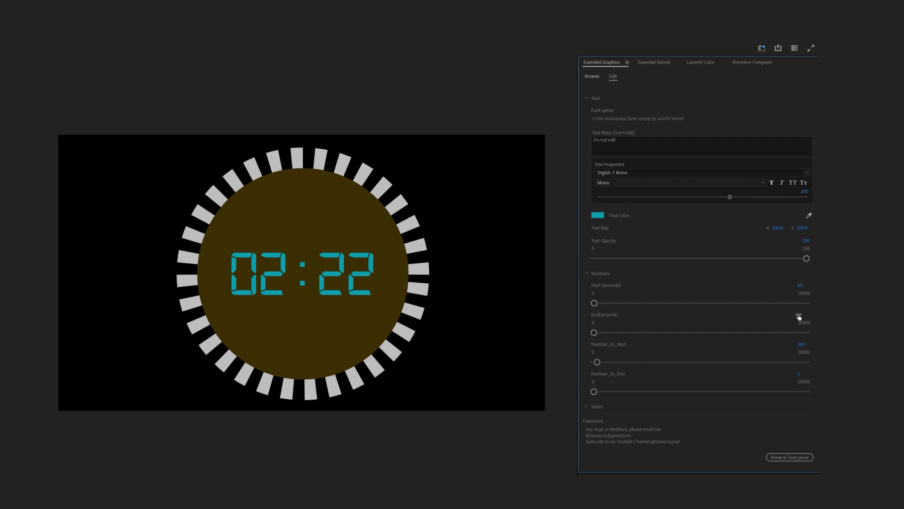
Step: Set the countdown's Start (seconds) and Number_to_Start to 60, then expand the Styles section
{"action": "key", "text": "Tab"}
{"action": "type", "text": "60"}
{"action": "key", "text": "Return"}
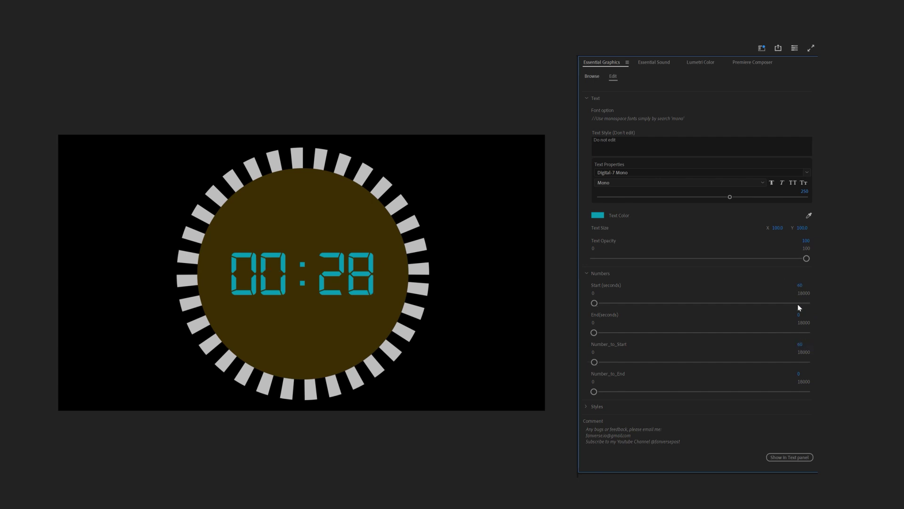
{"action": "left_click", "coordinate": [596, 406]}
{"action": "scroll", "coordinate": [593, 367], "scroll_direction": "down", "scroll_amount": 3}
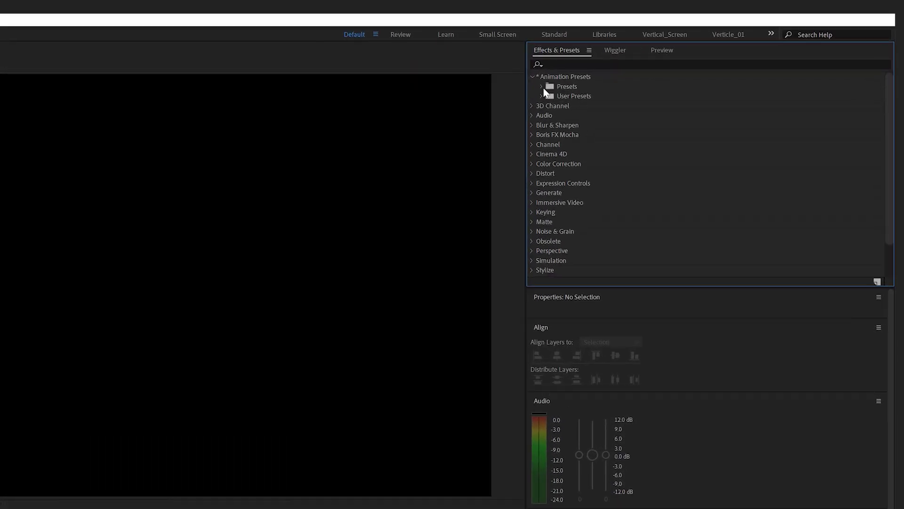
Step: Expand Animation Presets > Presets and open the Adobe Express preset folder
{"action": "left_click", "coordinate": [541, 86]}
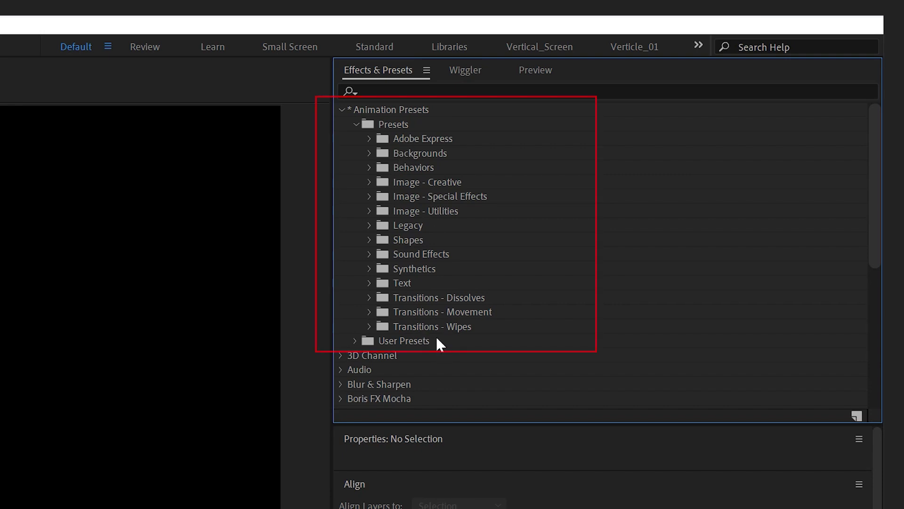
{"action": "left_click", "coordinate": [366, 140]}
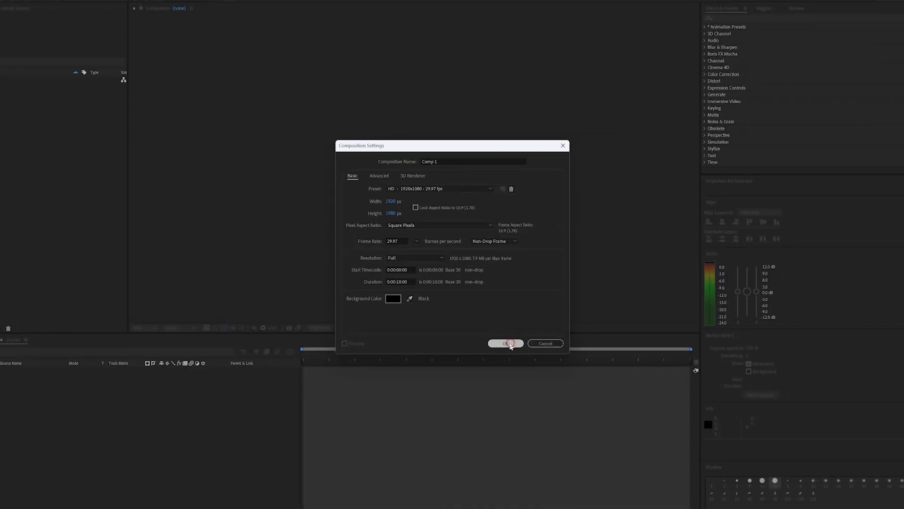
Step: Create the 1920×1080, 29.97 fps Comp 1 and select it in the Project panel
{"action": "left_click", "coordinate": [507, 344]}
{"action": "left_click", "coordinate": [24, 105]}
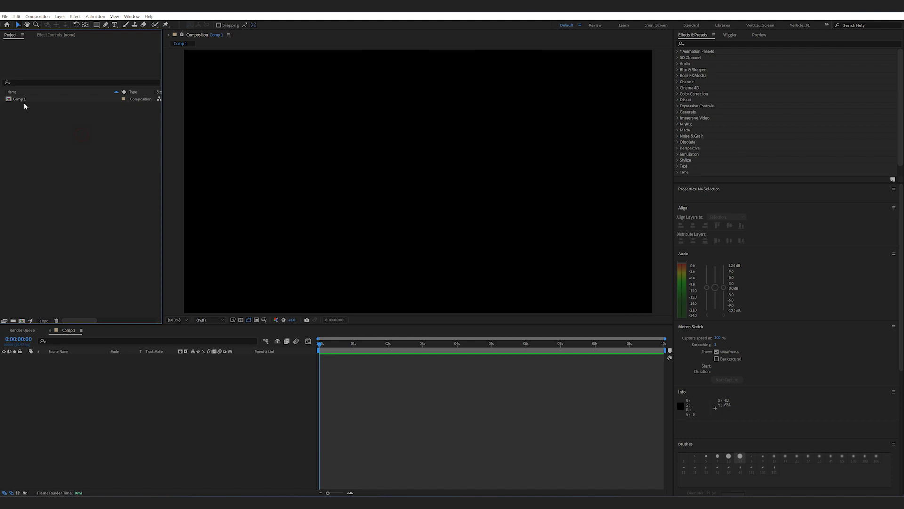
{"action": "left_click", "coordinate": [24, 100]}
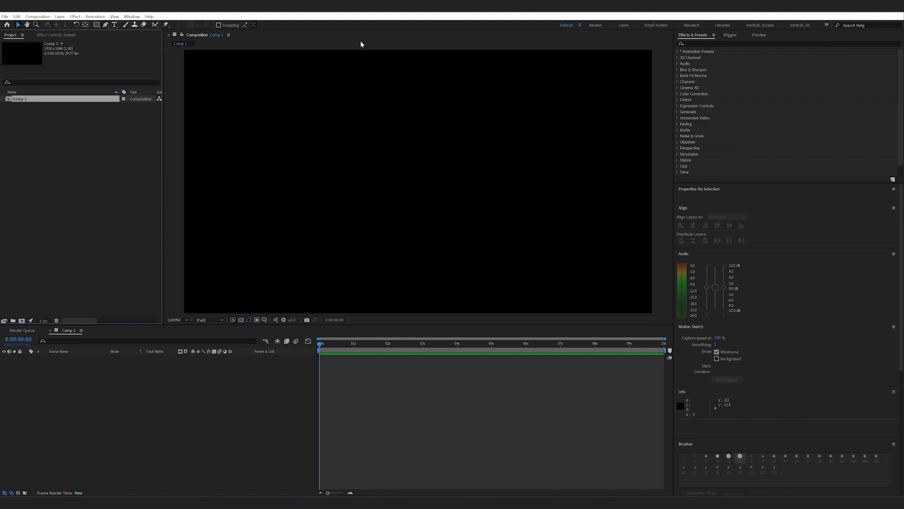
Step: In Effects & Presets, browse to Animation Presets > Presets > Adobe Express > In and select Bungee In
{"action": "left_click", "coordinate": [703, 51]}
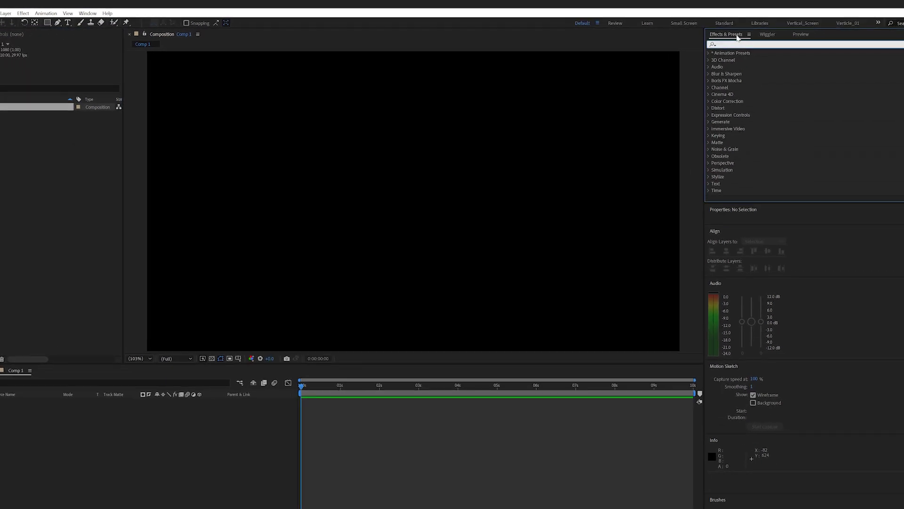
{"action": "left_click", "coordinate": [79, 13]}
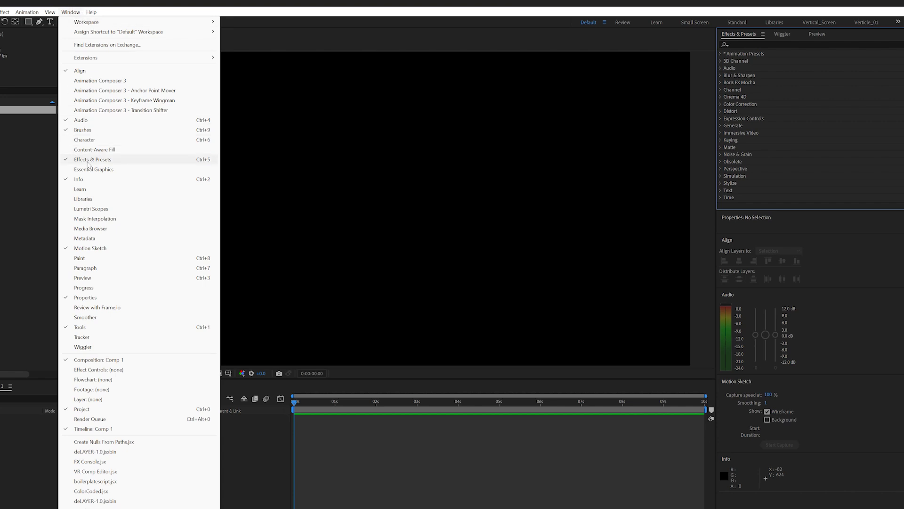
{"action": "left_click", "coordinate": [778, 44]}
{"action": "left_click", "coordinate": [722, 54]}
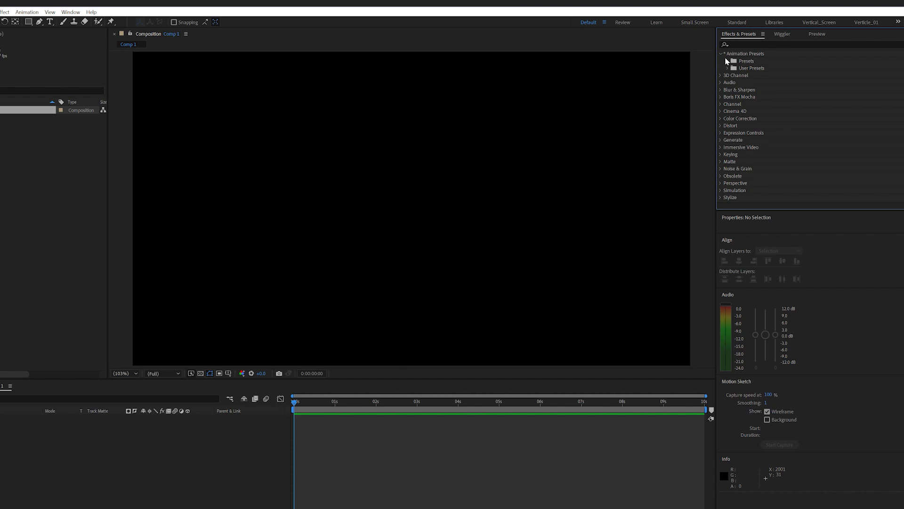
{"action": "left_click", "coordinate": [728, 61]}
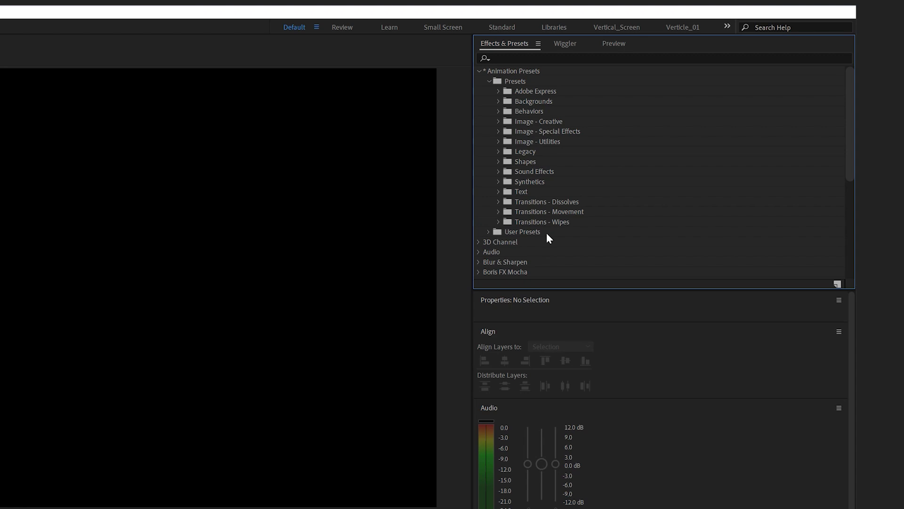
{"action": "left_click", "coordinate": [498, 91]}
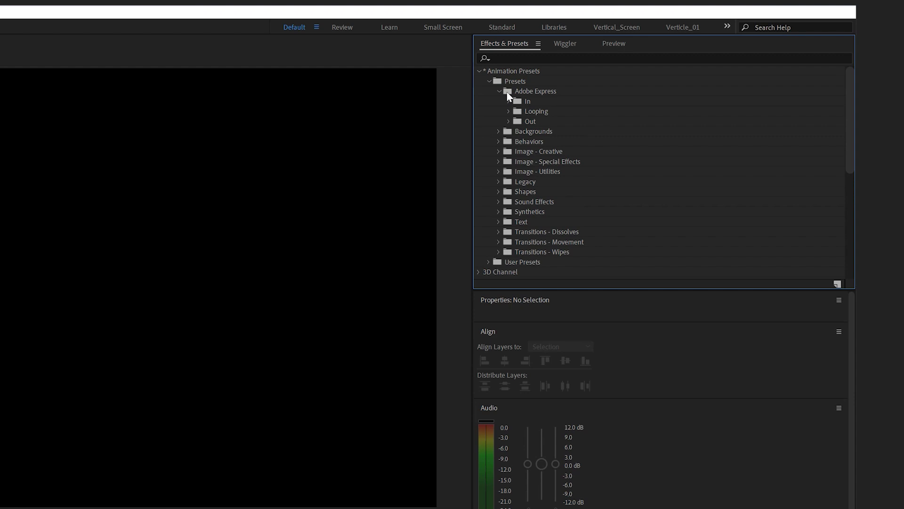
{"action": "left_click", "coordinate": [509, 101]}
{"action": "left_click", "coordinate": [550, 111]}
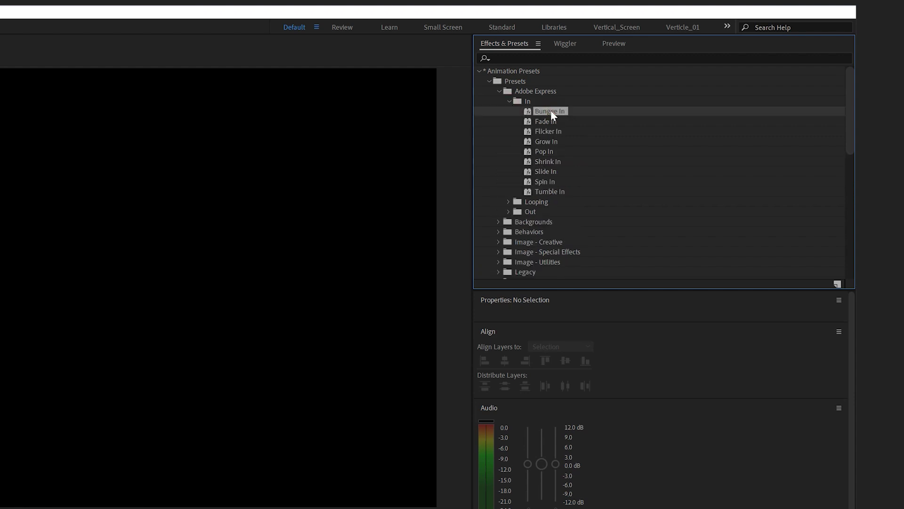
Step: Add a 'Bungee In' text layer to Comp 1 and centre its anchor point on the text
{"action": "key", "text": "ctrl+t"}
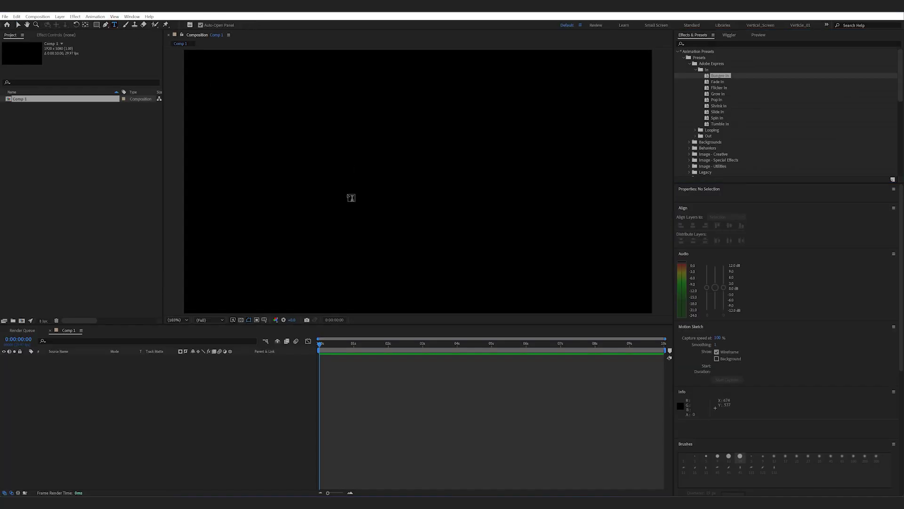
{"action": "left_click", "coordinate": [348, 197]}
{"action": "type", "text": "Bungee In"}
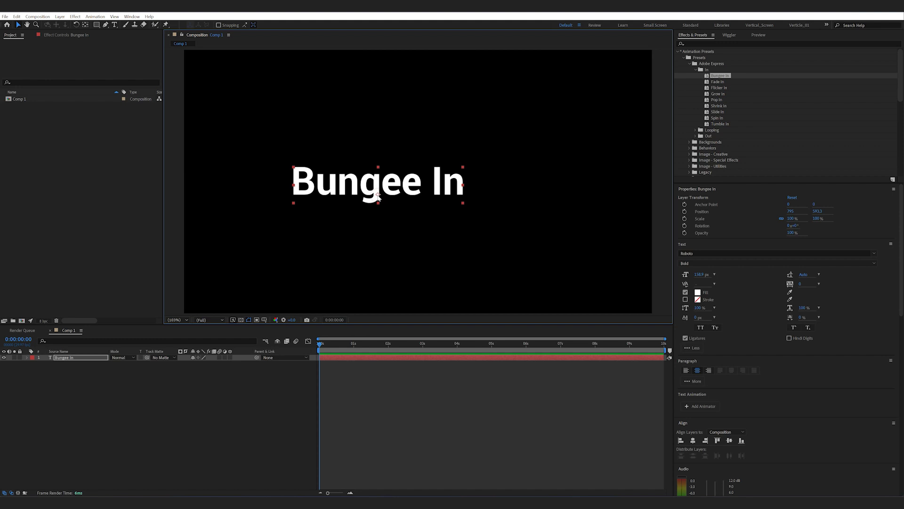
{"action": "key", "text": "y"}
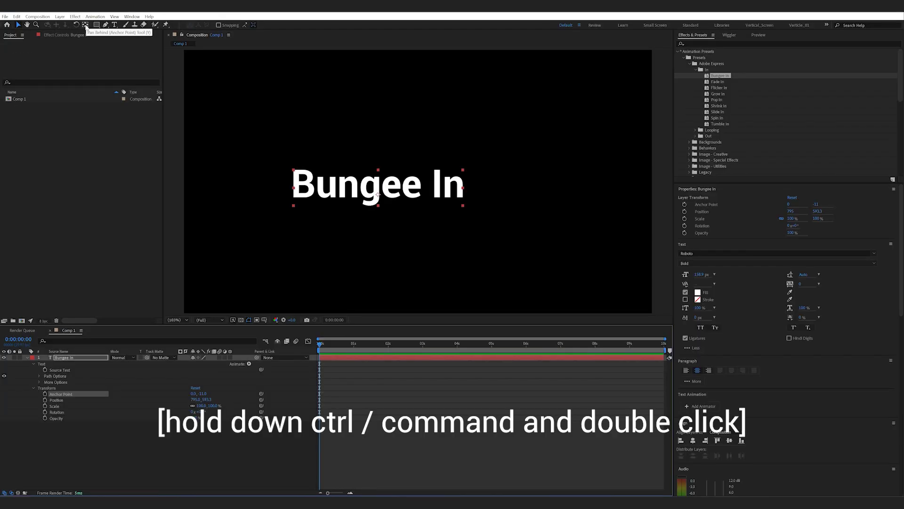
{"action": "left_click", "coordinate": [85, 24]}
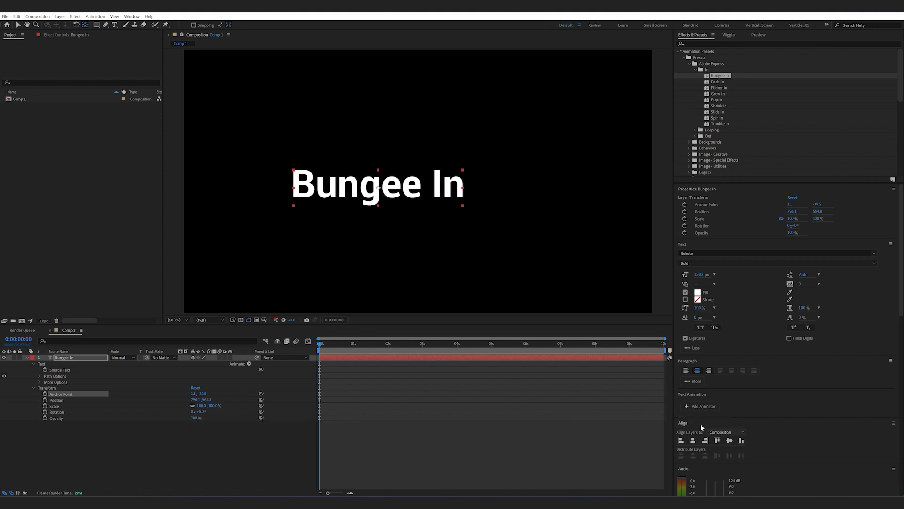
Step: Dock the Align panel and centre the Bungee In text horizontally and vertically at 960, 540
{"action": "left_click_drag", "start_coordinate": [816, 421], "coordinate": [815, 409]}
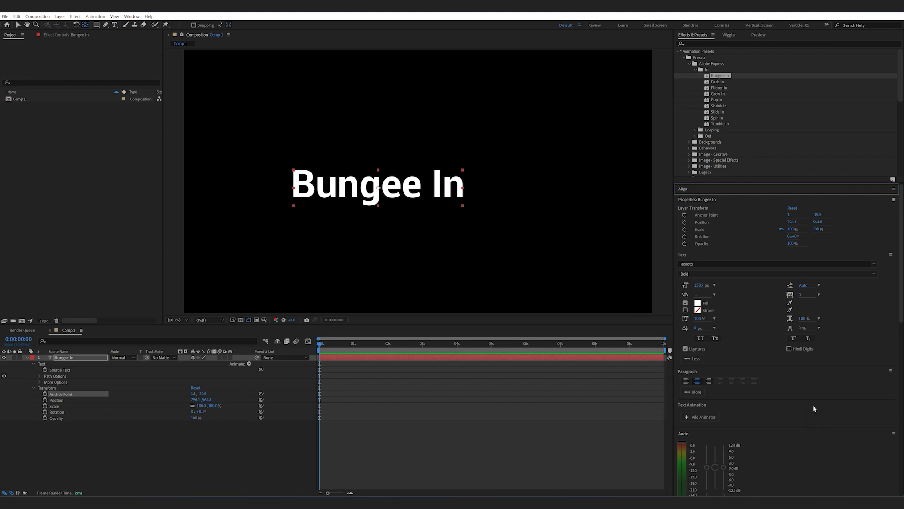
{"action": "left_click_drag", "start_coordinate": [738, 189], "coordinate": [702, 191]}
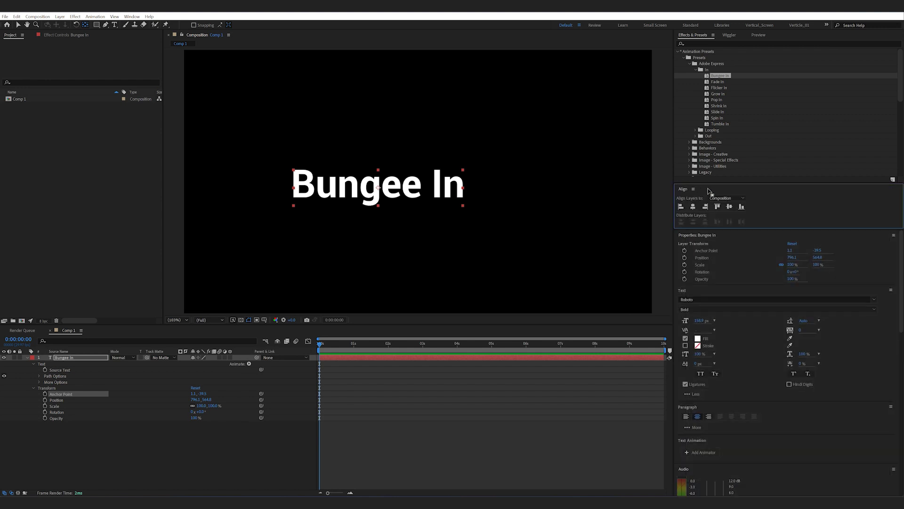
{"action": "left_click", "coordinate": [132, 17]}
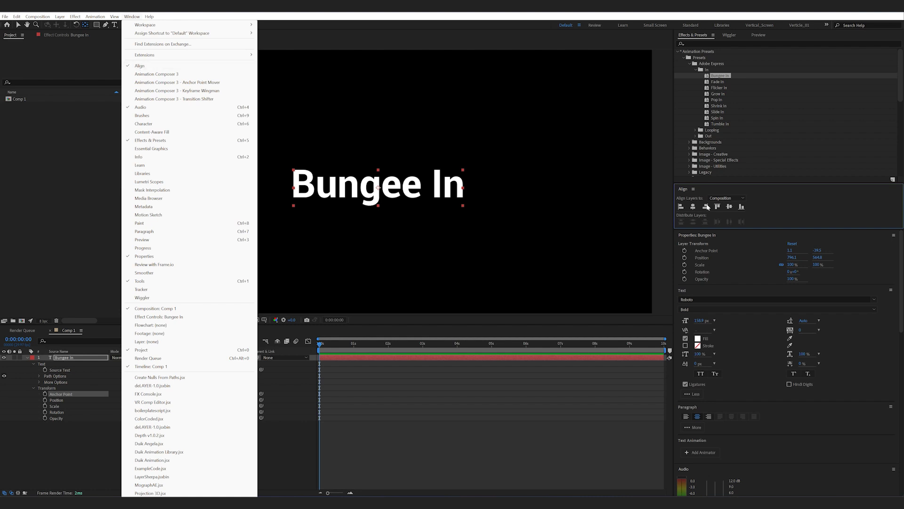
{"action": "left_click", "coordinate": [693, 207]}
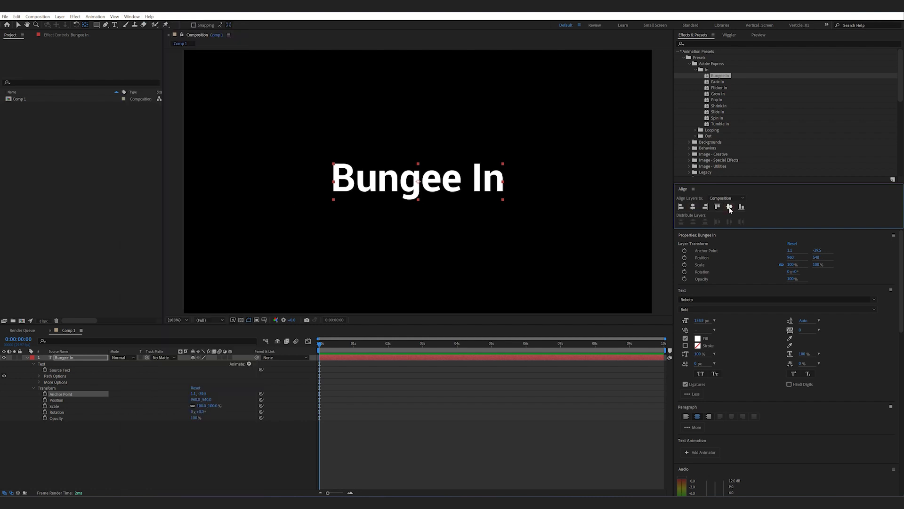
{"action": "left_click", "coordinate": [729, 207]}
{"action": "left_click", "coordinate": [723, 76]}
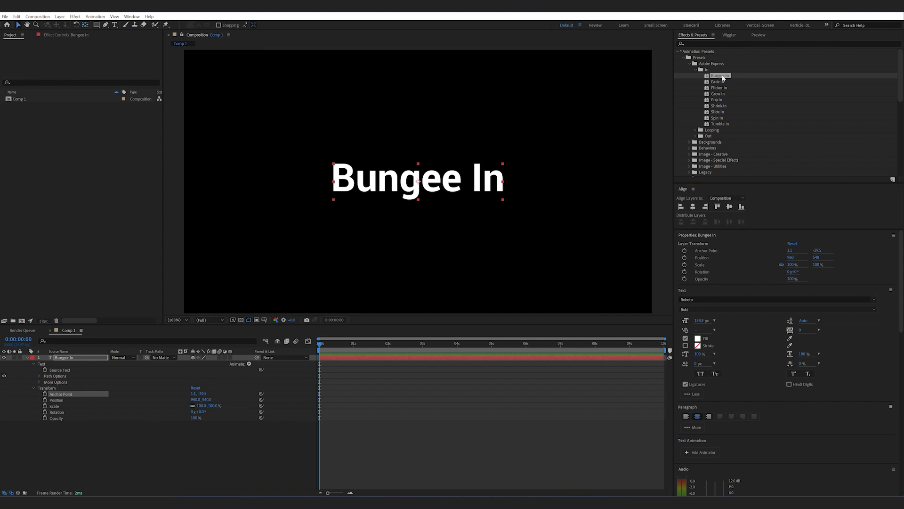
Step: Apply the Bungee In preset to the text layer and preview the animation from the start
{"action": "left_click_drag", "start_coordinate": [722, 76], "coordinate": [337, 361]}
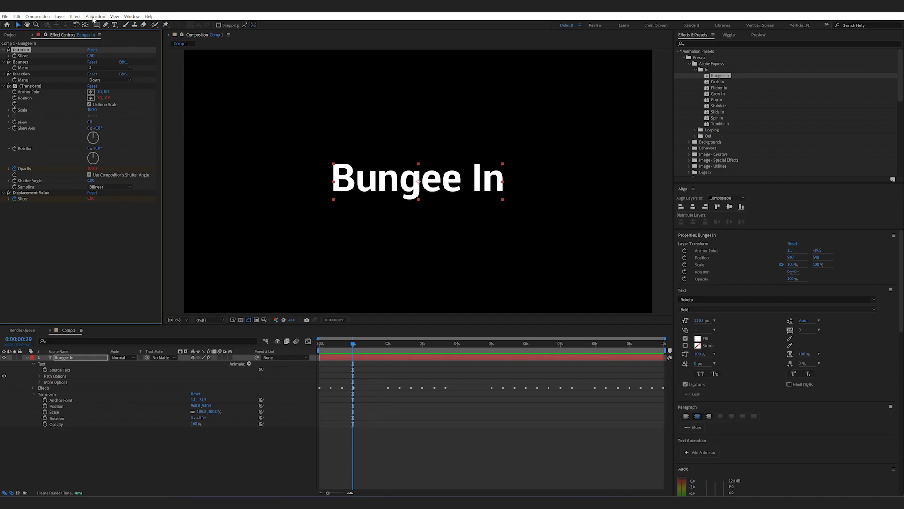
{"action": "key", "text": "Home"}
{"action": "key", "text": "space"}
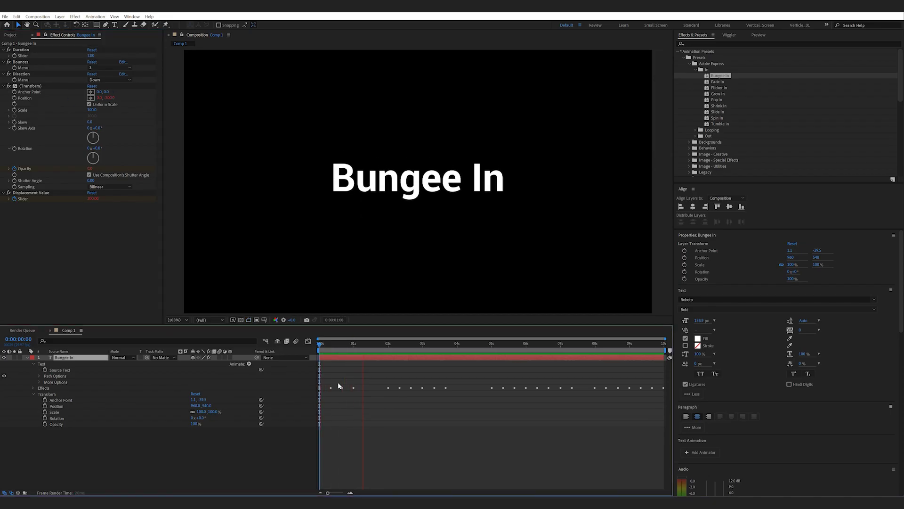
{"action": "left_click", "coordinate": [365, 345]}
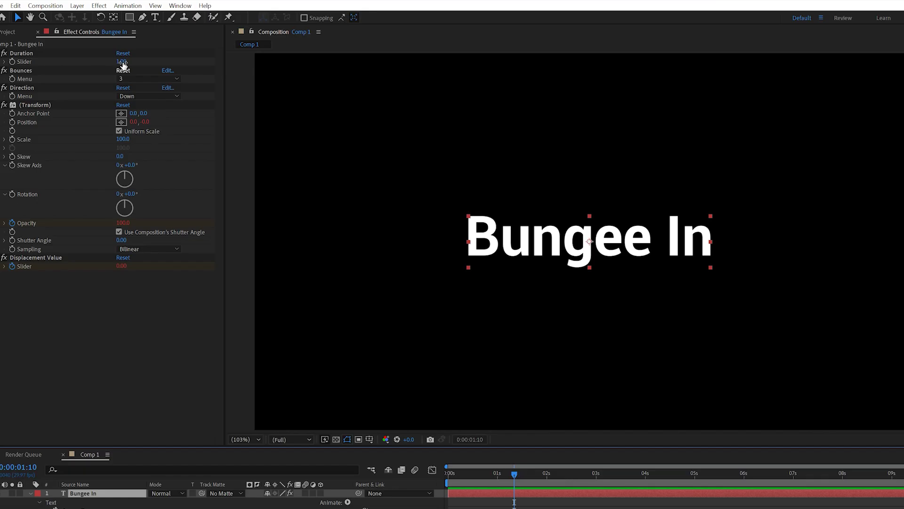
Step: Try the preset's Duration at 0.50 and 0.33 and preview the faster bounce
{"action": "left_click", "coordinate": [122, 62]}
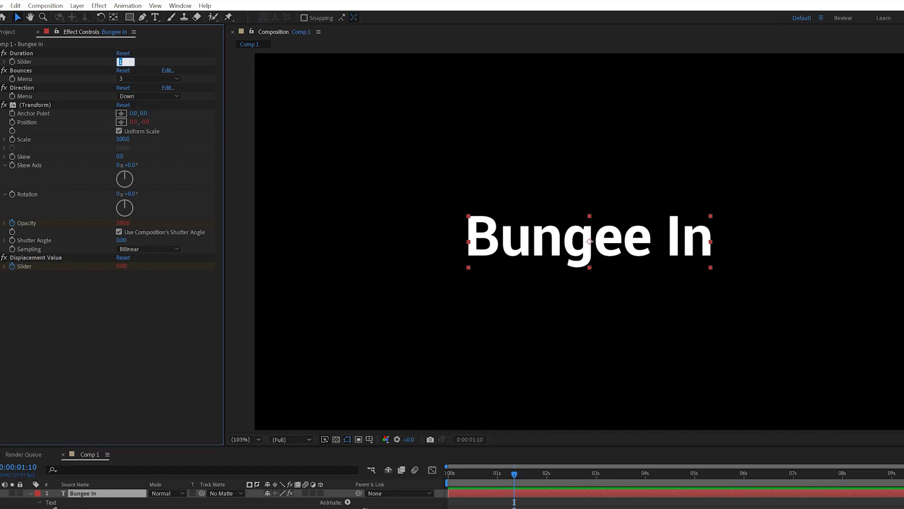
{"action": "key", "text": "Return"}
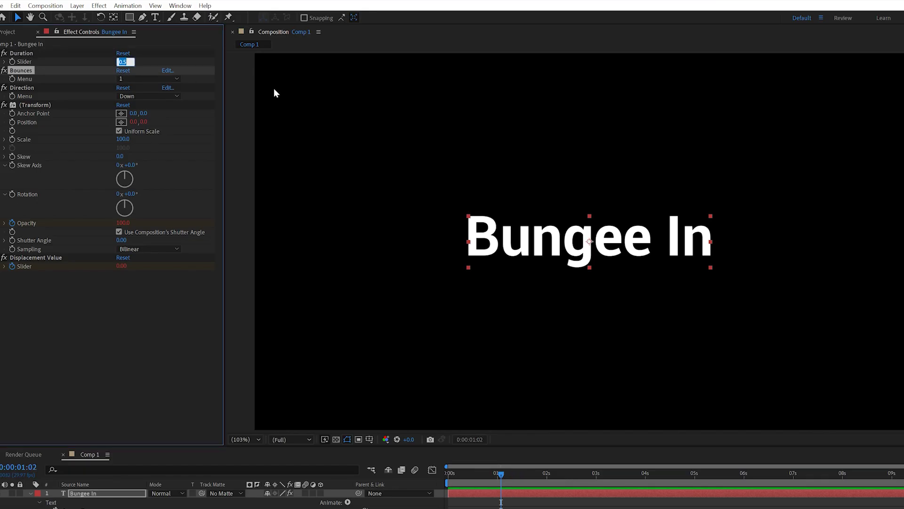
{"action": "type", "text": "0."}
{"action": "key", "text": "Return"}
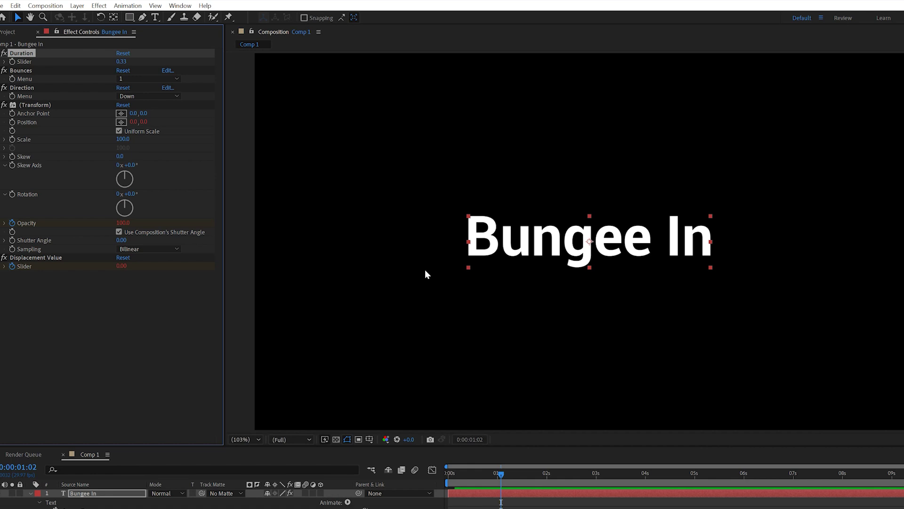
{"action": "key", "text": "Home"}
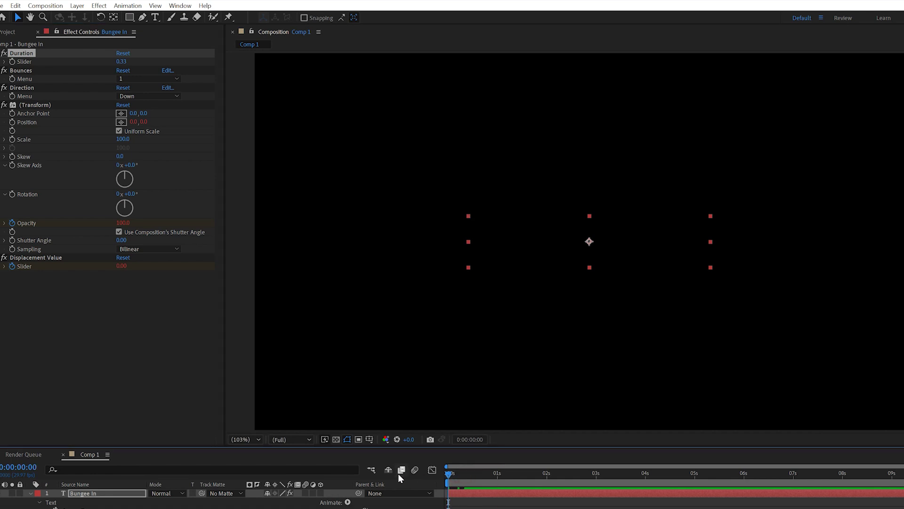
{"action": "key", "text": "space"}
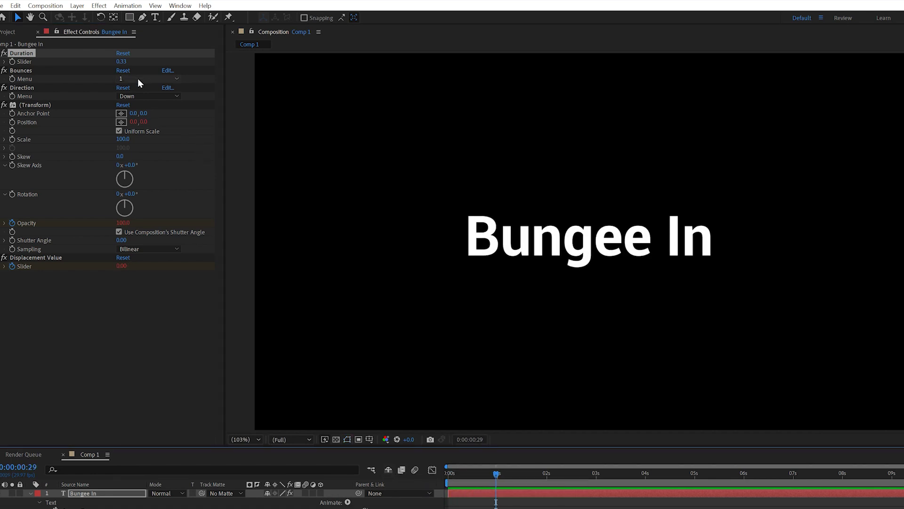
Step: Set Bounces to 3 and try different bounce Direction options in the preset's menu
{"action": "left_click", "coordinate": [137, 79]}
{"action": "left_click", "coordinate": [150, 118]}
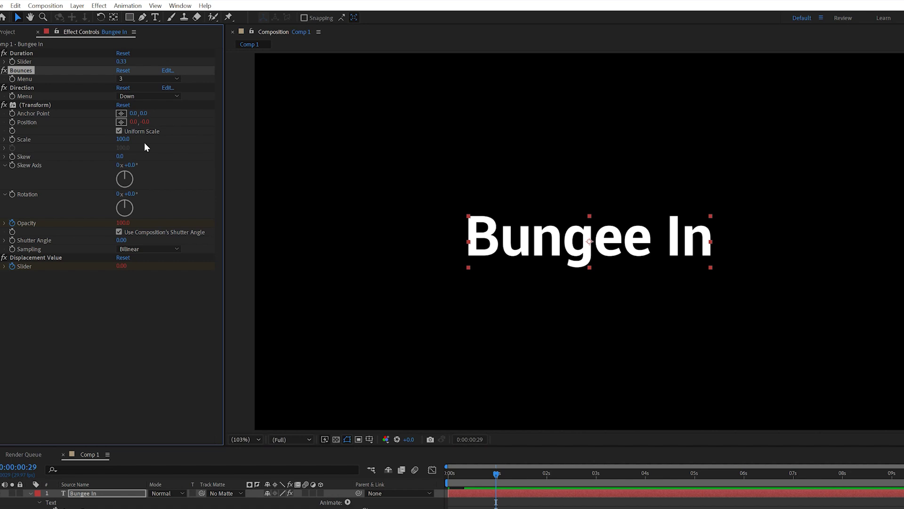
{"action": "left_click", "coordinate": [125, 96]}
{"action": "left_click", "coordinate": [136, 118]}
{"action": "key", "text": "shift+Page_Up"}
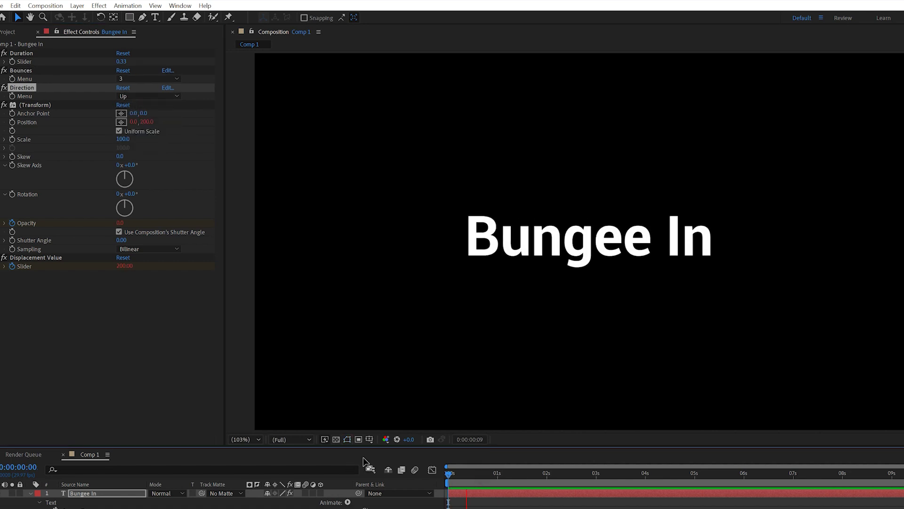
{"action": "left_click", "coordinate": [125, 95]}
{"action": "left_click", "coordinate": [136, 129]}
{"action": "key", "text": "Home"}
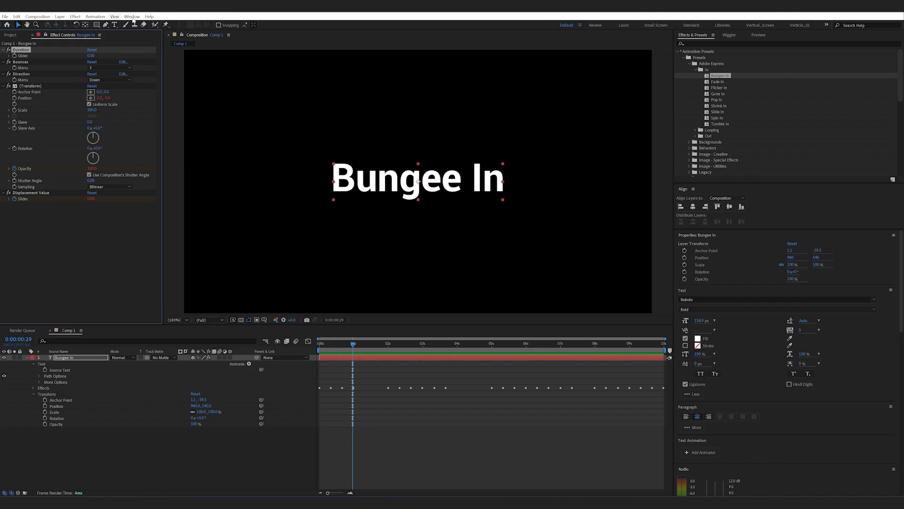
Step: Open the Essential Graphics panel and dock it beside the viewer
{"action": "left_click", "coordinate": [132, 17]}
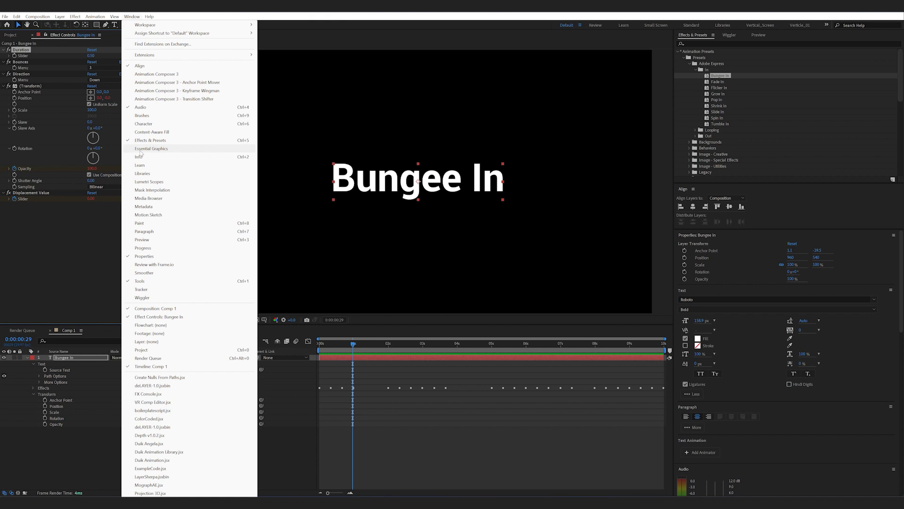
{"action": "left_click", "coordinate": [139, 149]}
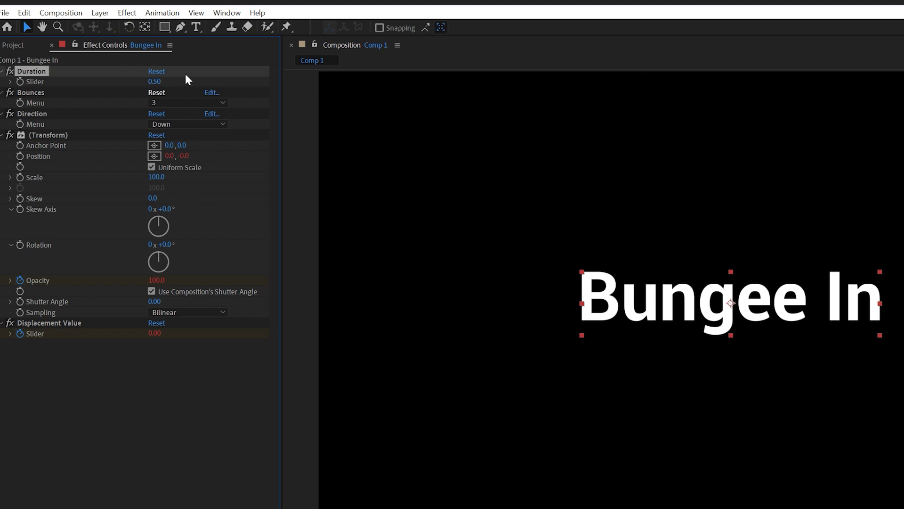
{"action": "left_click", "coordinate": [227, 14]}
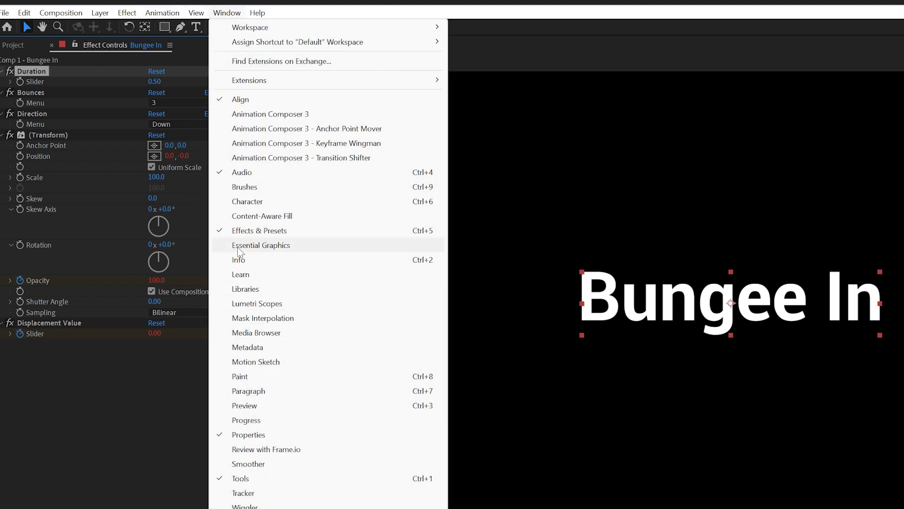
{"action": "left_click", "coordinate": [238, 247]}
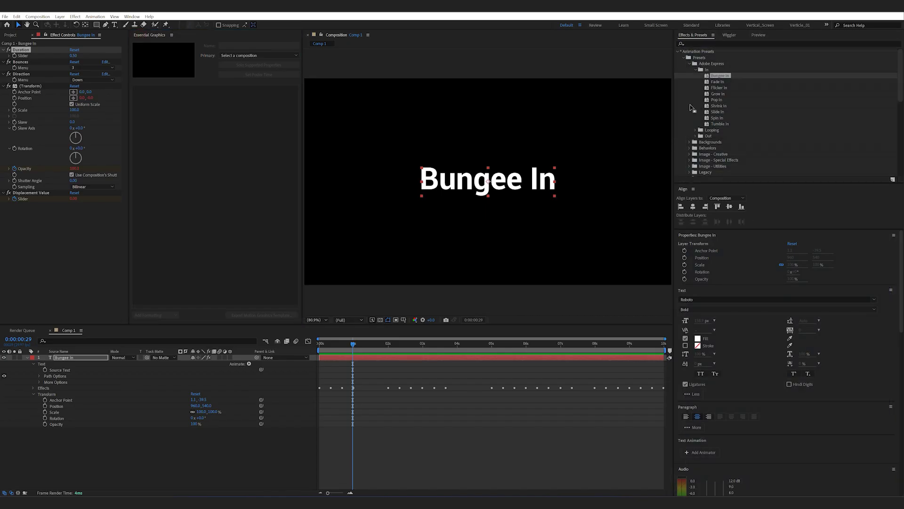
{"action": "left_click_drag", "start_coordinate": [160, 39], "coordinate": [137, 159]}
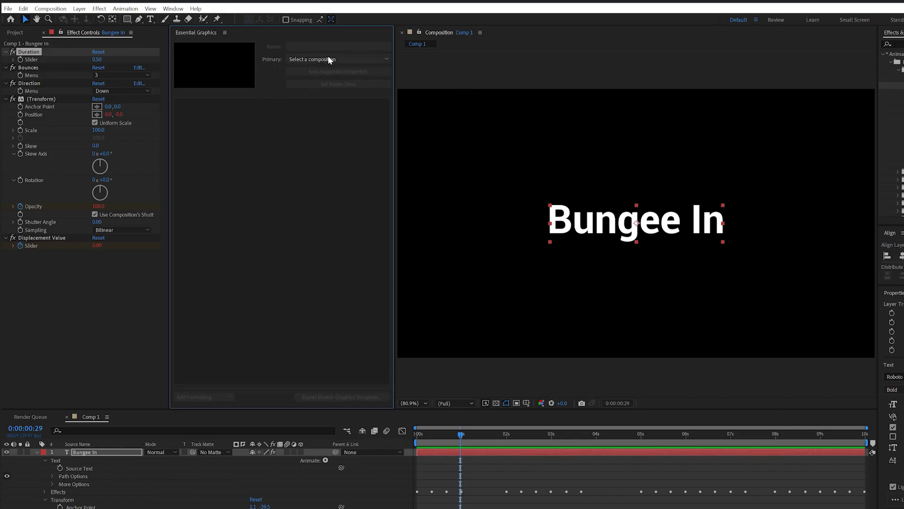
Step: Rename the Comp 1 composition to Bungee In in the Project panel
{"action": "left_click", "coordinate": [339, 60]}
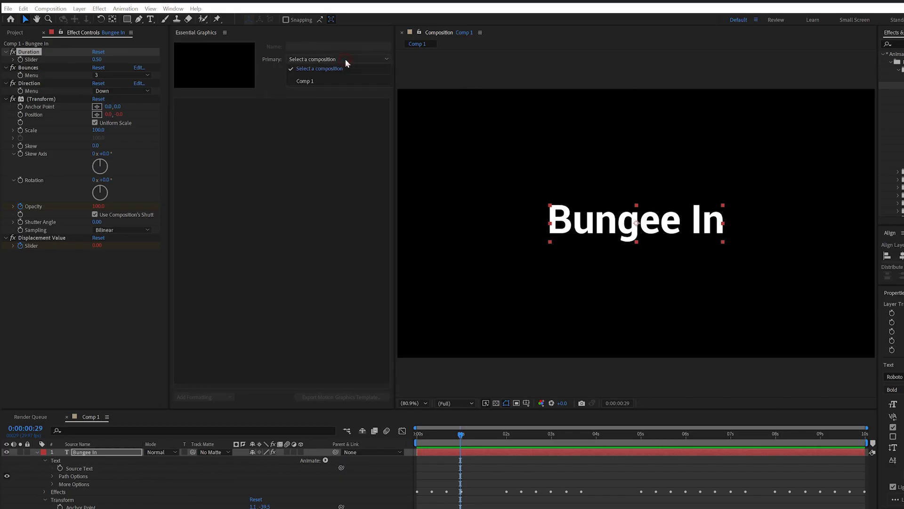
{"action": "left_click", "coordinate": [305, 81]}
{"action": "left_click", "coordinate": [15, 32]}
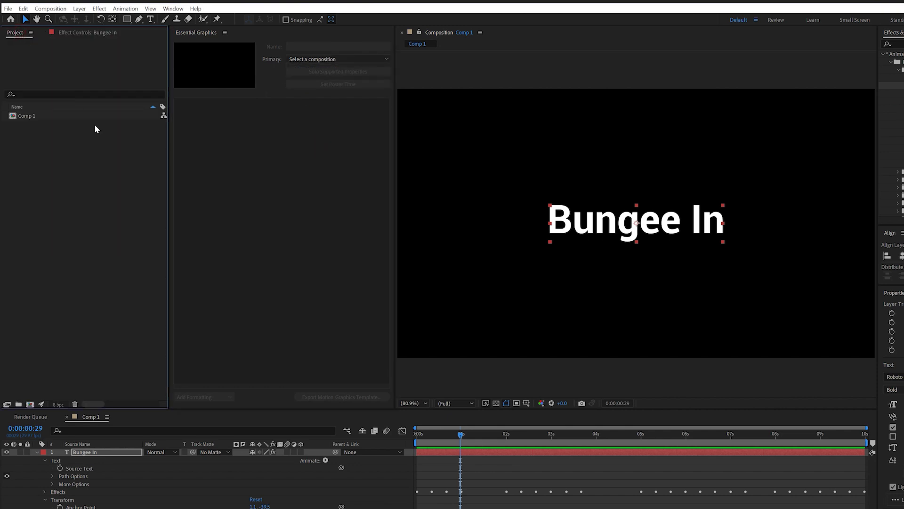
{"action": "left_click", "coordinate": [29, 116]}
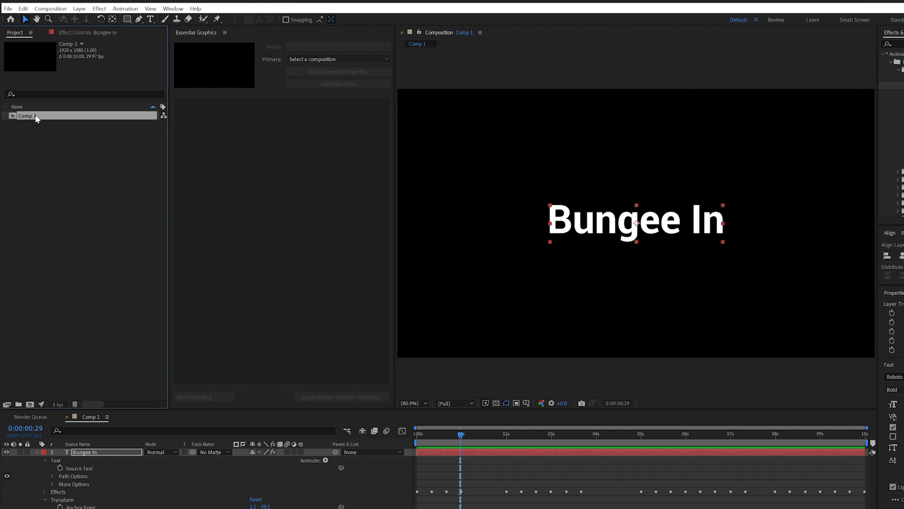
{"action": "key", "text": "Return"}
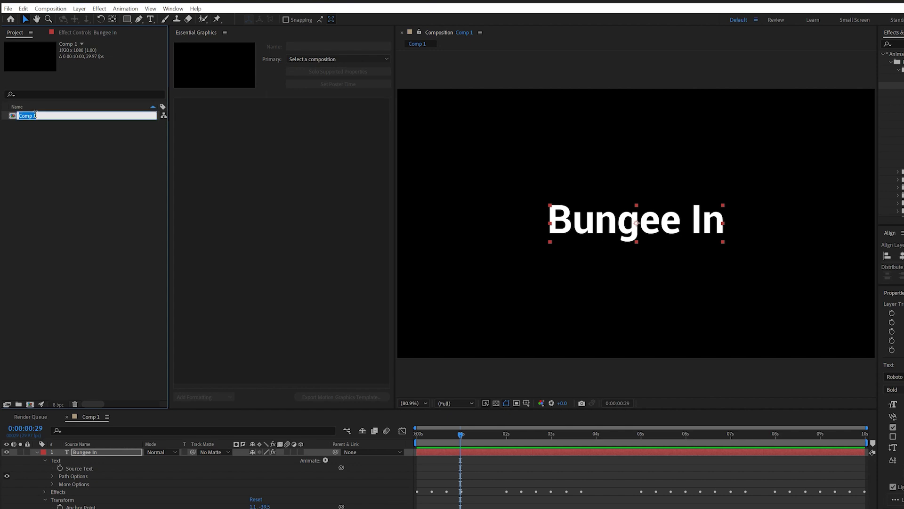
{"action": "type", "text": "Bungee In"}
{"action": "key", "text": "Return"}
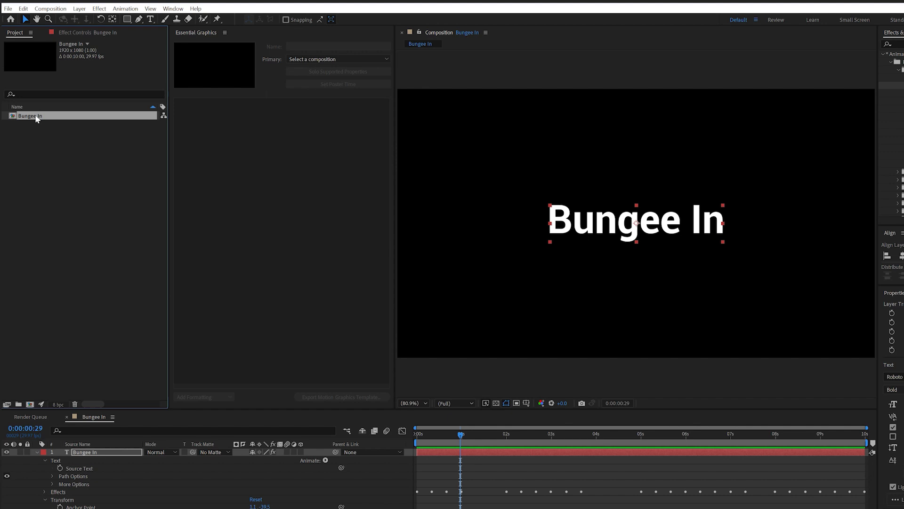
Step: Make Bungee In the primary composition, name the template Bungee In, and set a poster frame
{"action": "left_click", "coordinate": [343, 59]}
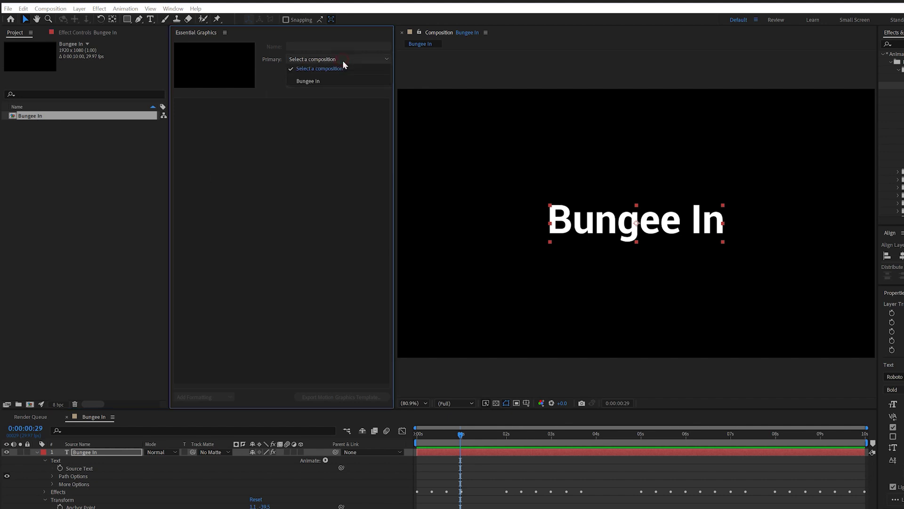
{"action": "left_click", "coordinate": [308, 81]}
{"action": "left_click", "coordinate": [310, 46]}
{"action": "type", "text": "Bungee In"}
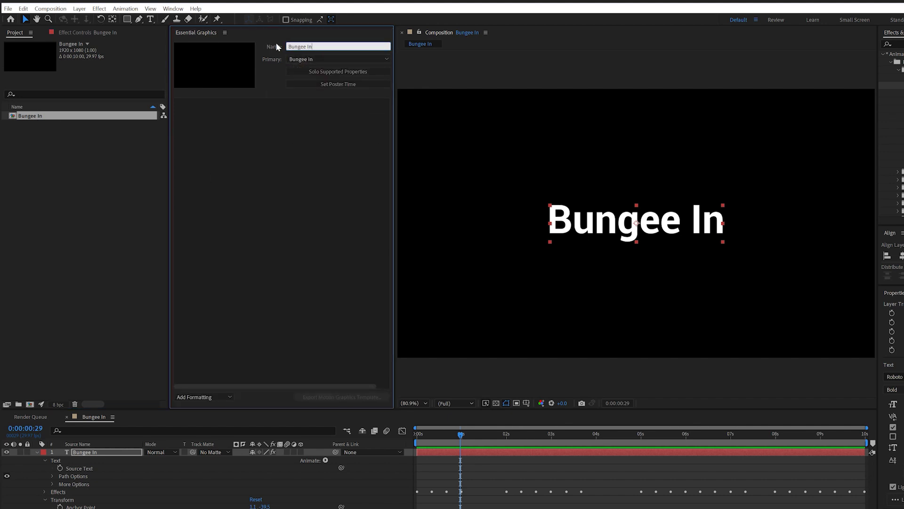
{"action": "key", "text": "Return"}
{"action": "key", "text": "space"}
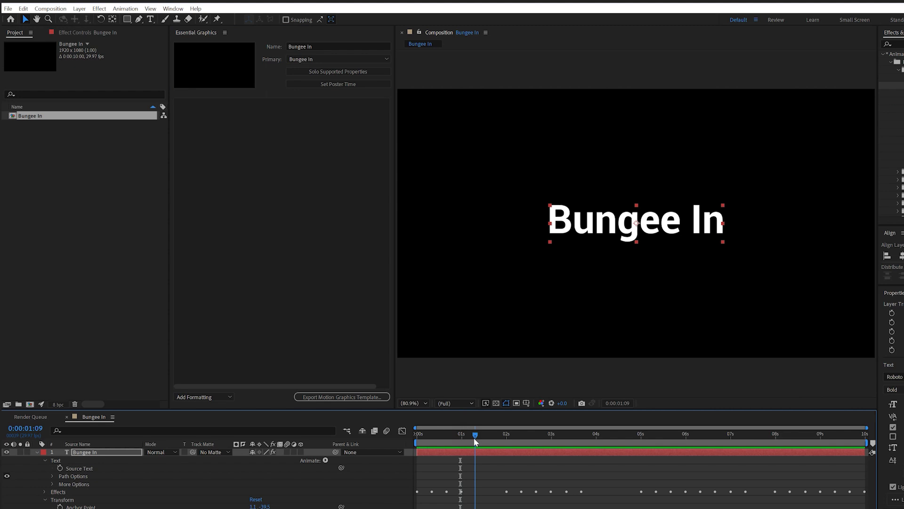
{"action": "mouse_move", "coordinate": [462, 436]}
{"action": "left_mouse_down"}
{"action": "mouse_move", "coordinate": [446, 436]}
{"action": "mouse_move", "coordinate": [473, 436]}
{"action": "left_mouse_up"}
{"action": "left_click", "coordinate": [342, 83]}
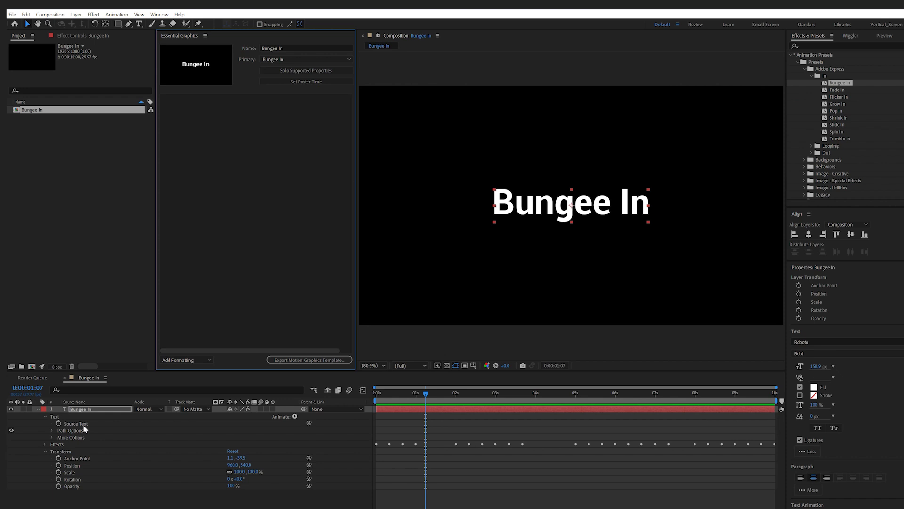
Step: Add Source Text to the template with Font Size Adjustment and Faux Styles enabled
{"action": "left_click_drag", "start_coordinate": [84, 423], "coordinate": [338, 103]}
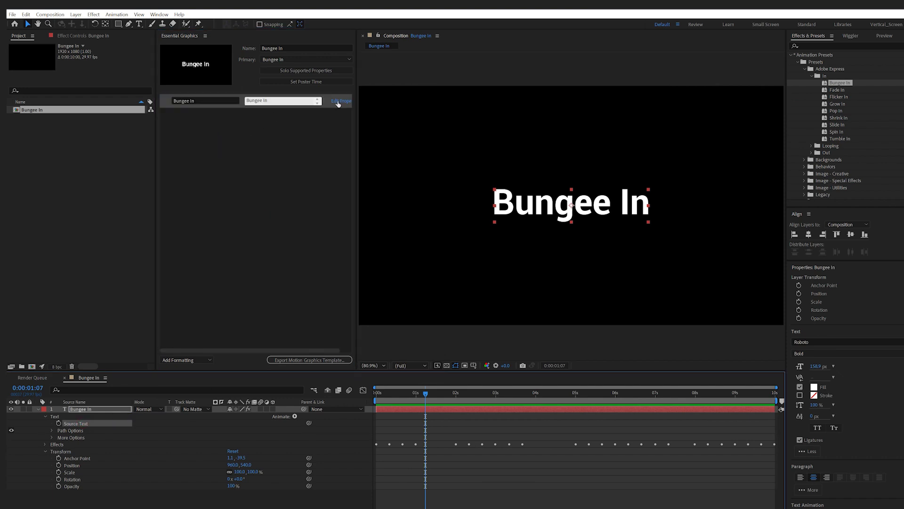
{"action": "left_click", "coordinate": [339, 101]}
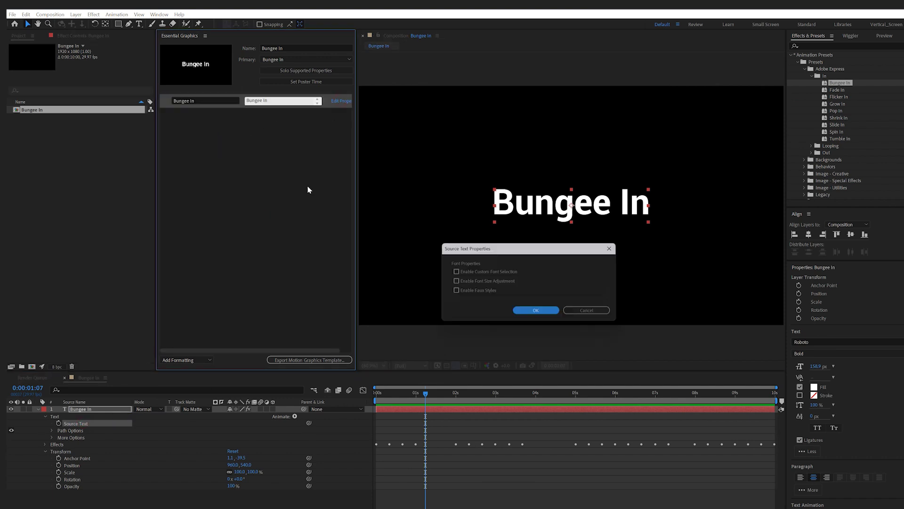
{"action": "left_click", "coordinate": [453, 281]}
{"action": "left_click", "coordinate": [453, 292]}
{"action": "left_click", "coordinate": [546, 313]}
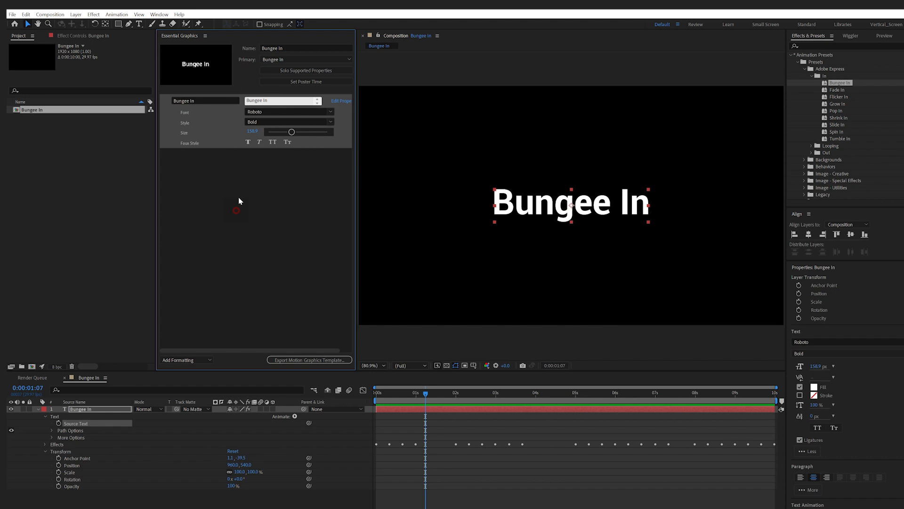
Step: Test the Font control with Roboto Mono and Sarina, then revert to Roboto Bold
{"action": "left_click", "coordinate": [264, 112]}
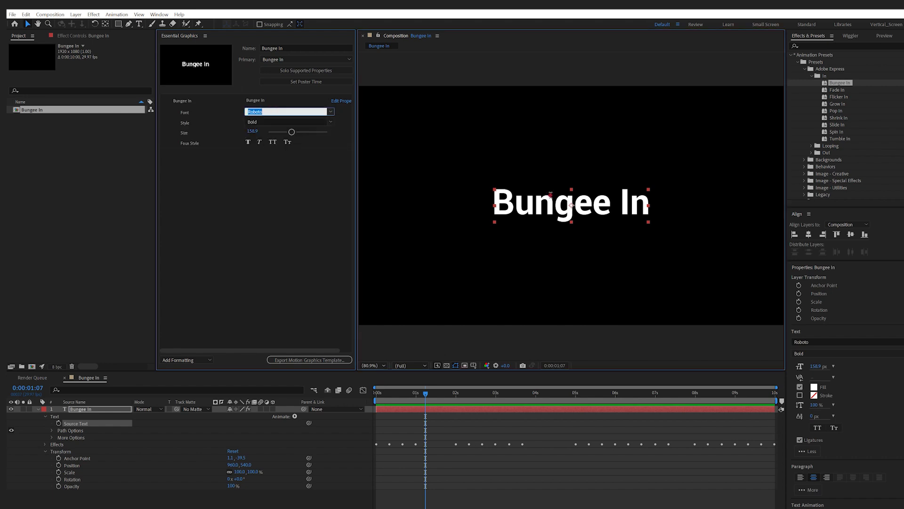
{"action": "double_click", "coordinate": [550, 194]}
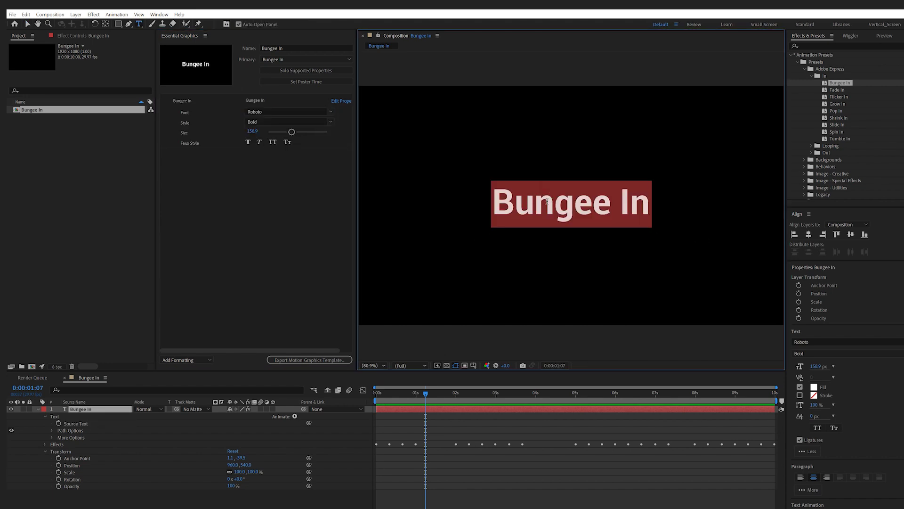
{"action": "left_click", "coordinate": [311, 112]}
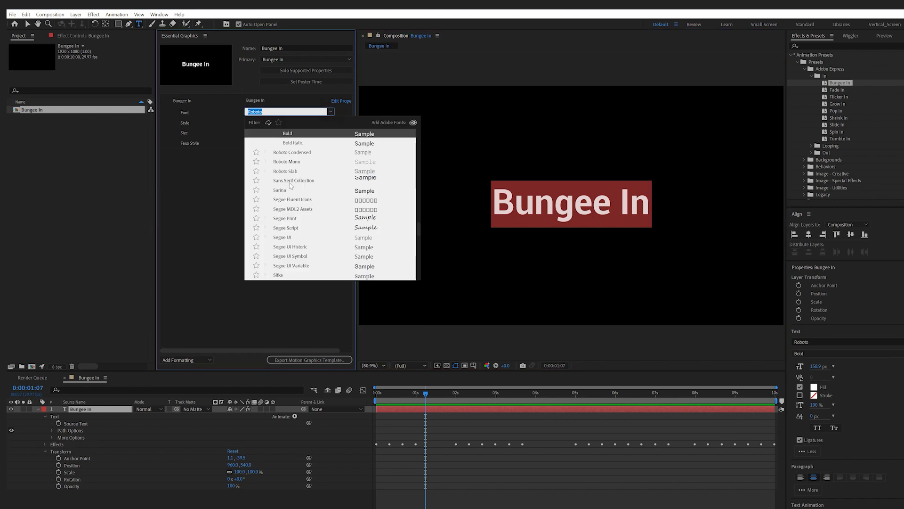
{"action": "key", "text": "Escape"}
{"action": "left_click", "coordinate": [330, 113]}
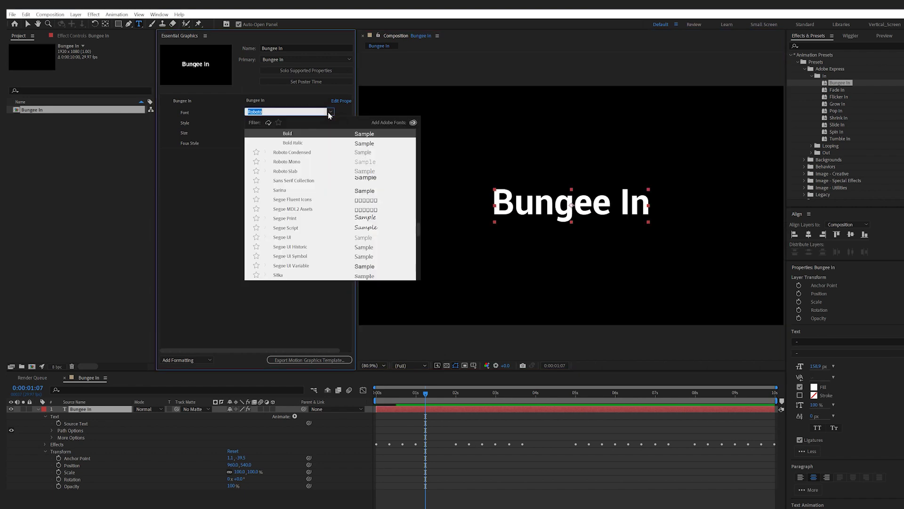
{"action": "key", "text": "Escape"}
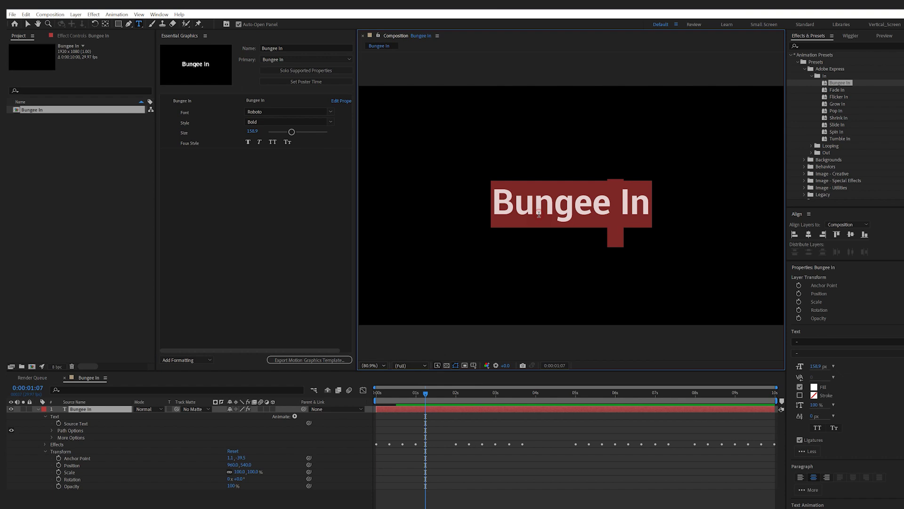
{"action": "left_click", "coordinate": [330, 113]}
{"action": "left_click", "coordinate": [289, 163]}
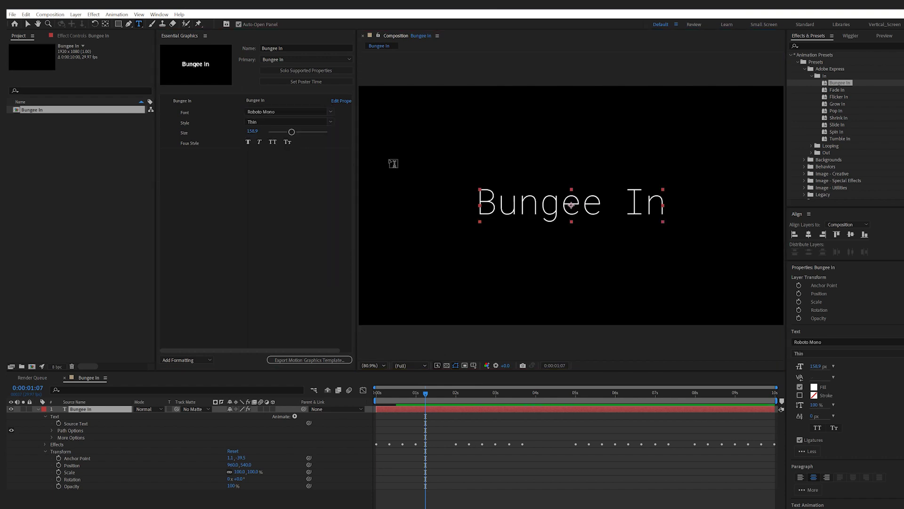
{"action": "left_click", "coordinate": [331, 113]}
{"action": "left_click", "coordinate": [285, 258]}
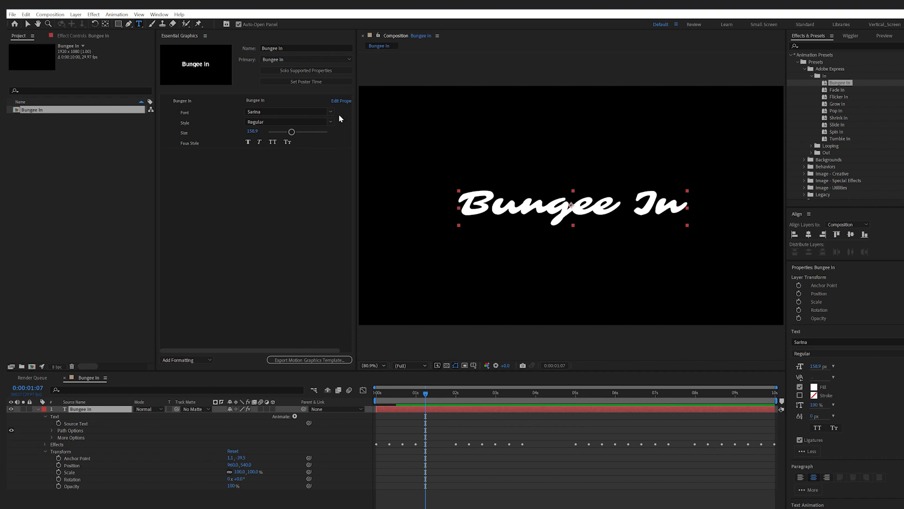
{"action": "key", "text": "ctrl+z"}
{"action": "key", "text": "ctrl+z"}
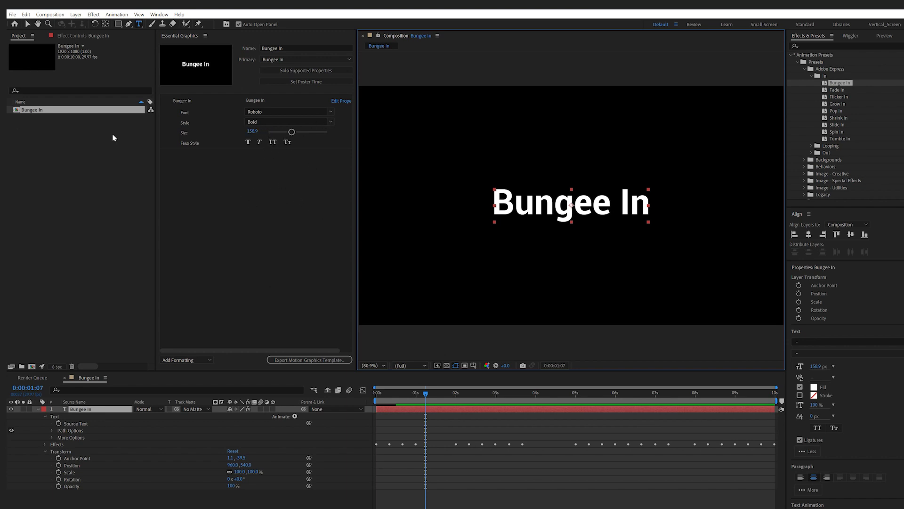
Step: Add the Bungee In Duration slider (0.5) to the Essential Graphics controls
{"action": "left_click", "coordinate": [74, 36]}
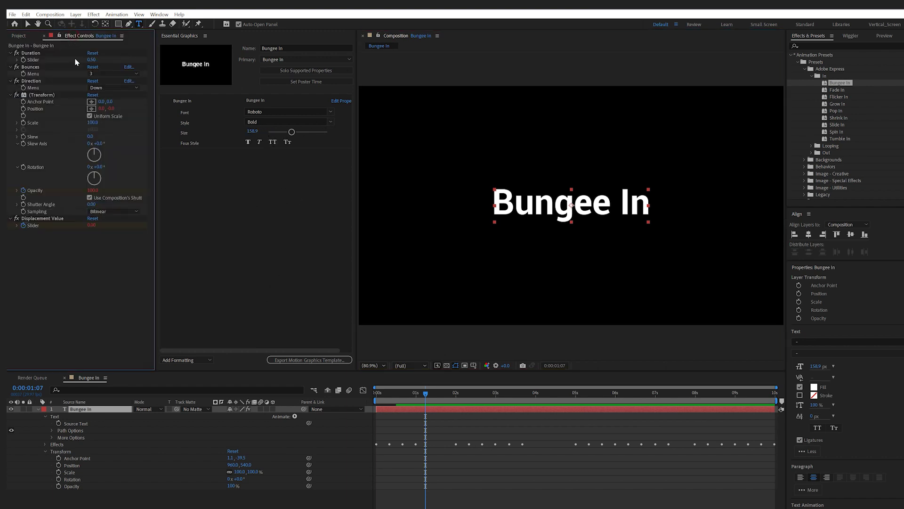
{"action": "left_click", "coordinate": [34, 62]}
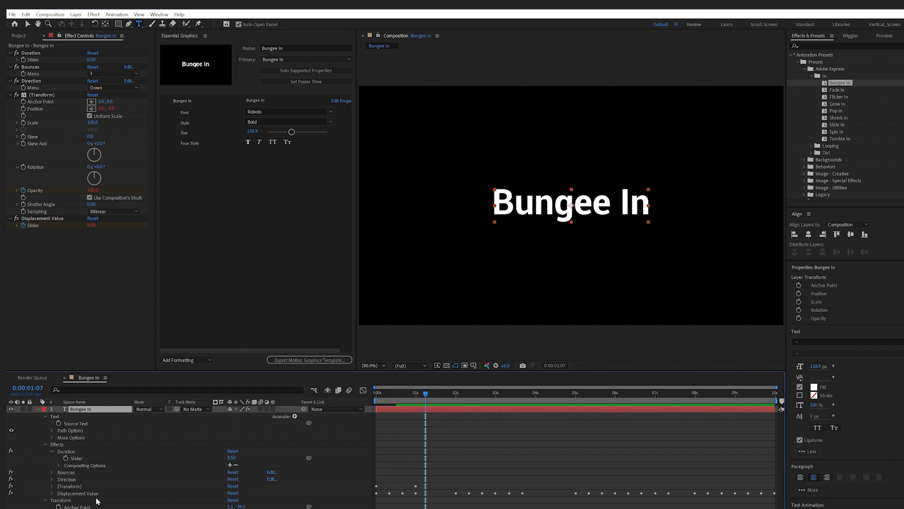
{"action": "left_click_drag", "start_coordinate": [75, 457], "coordinate": [239, 205]}
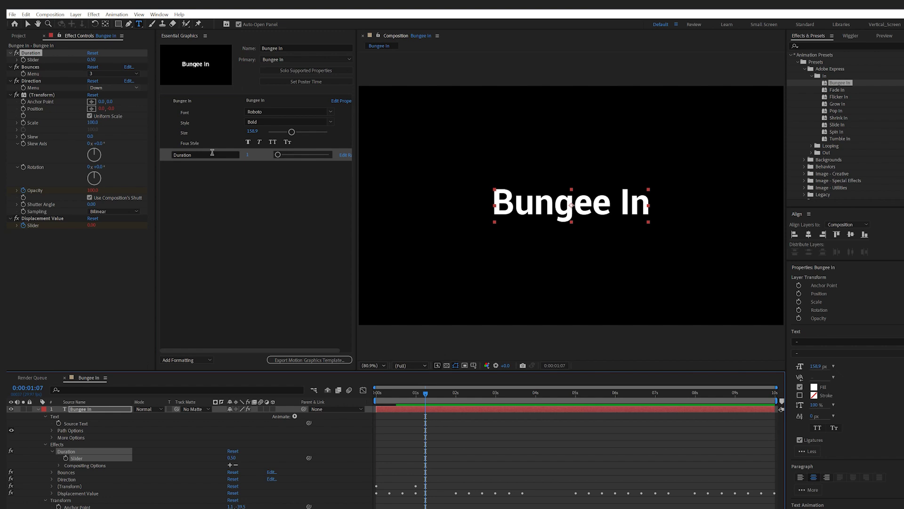
{"action": "left_click", "coordinate": [247, 154]}
{"action": "left_click", "coordinate": [257, 187]}
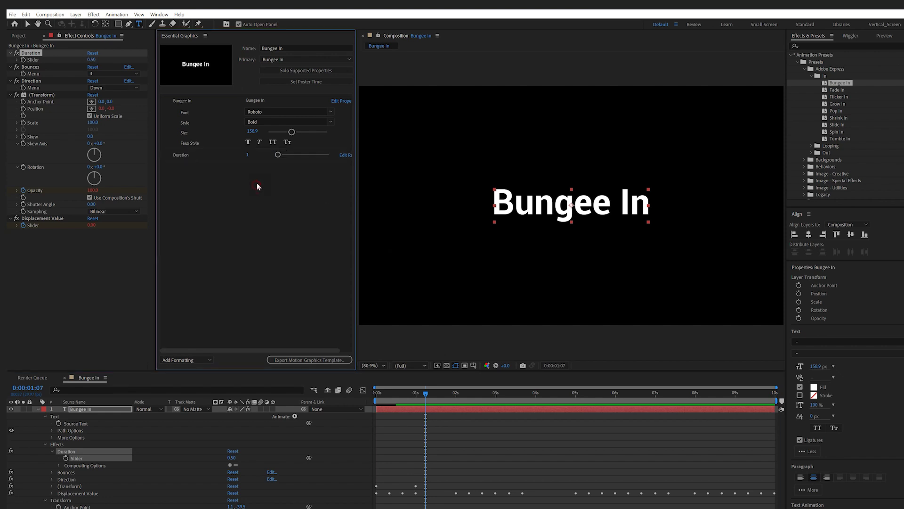
{"action": "left_click", "coordinate": [249, 158]}
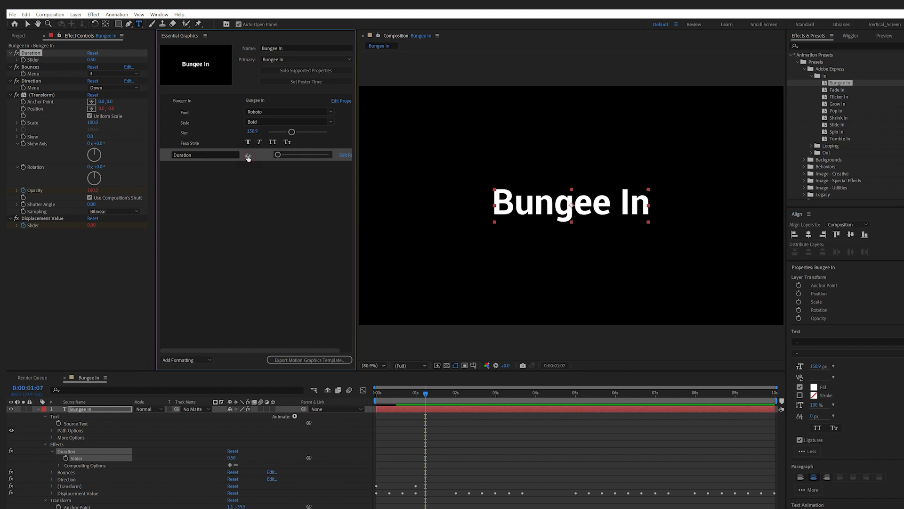
Step: Check the Duration slider's range settings, maximum 10, and close without changes
{"action": "left_click", "coordinate": [346, 155]}
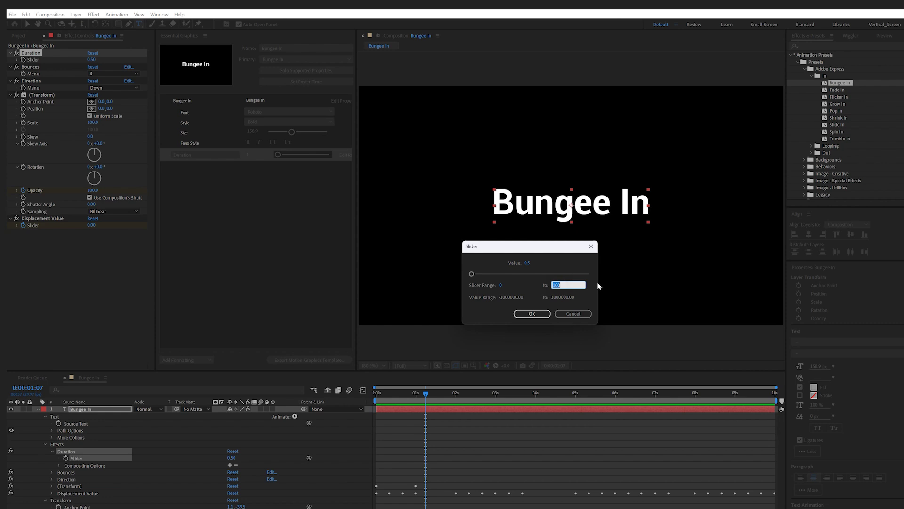
{"action": "key", "text": "Return"}
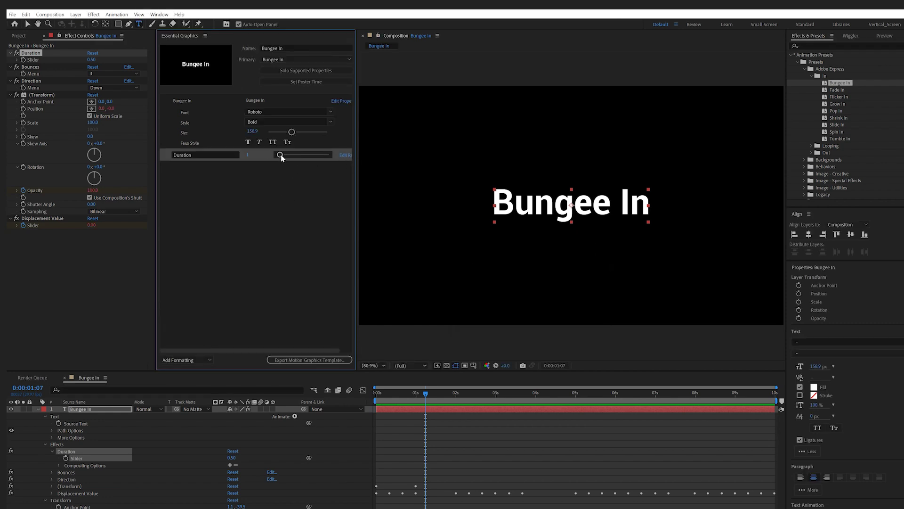
{"action": "left_click", "coordinate": [344, 155]}
{"action": "left_click", "coordinate": [554, 285]}
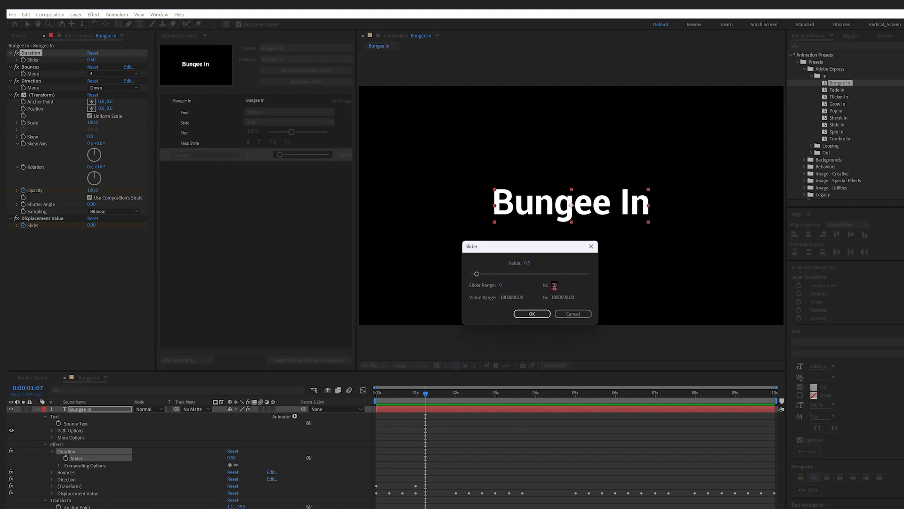
{"action": "key", "text": "Return"}
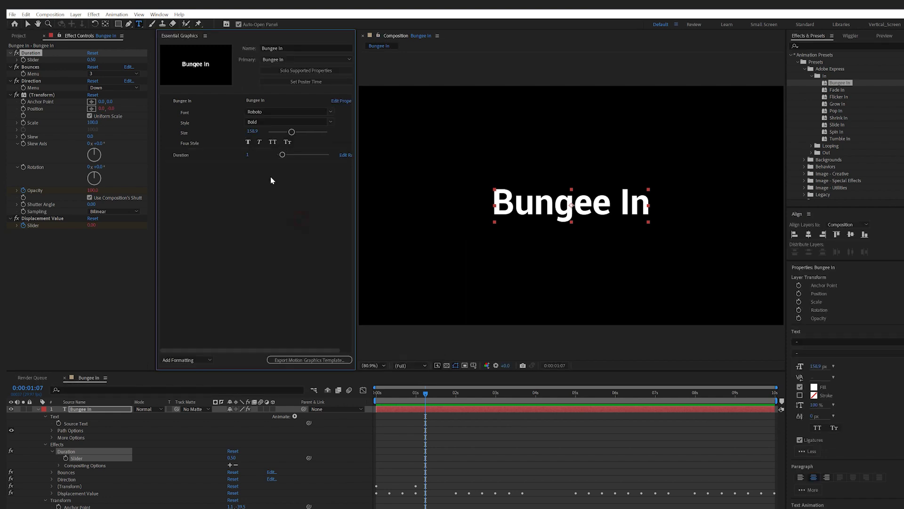
Step: Add the Bounces menu to the template and test it at 1 and back at 3 with previews
{"action": "left_click", "coordinate": [31, 68]}
{"action": "left_click", "coordinate": [33, 74]}
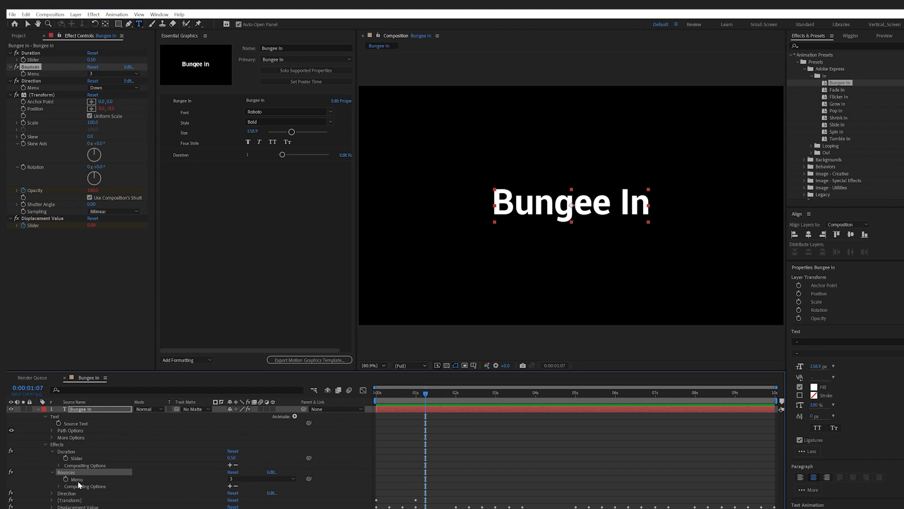
{"action": "left_click_drag", "start_coordinate": [80, 479], "coordinate": [236, 167]}
{"action": "left_click", "coordinate": [318, 169]}
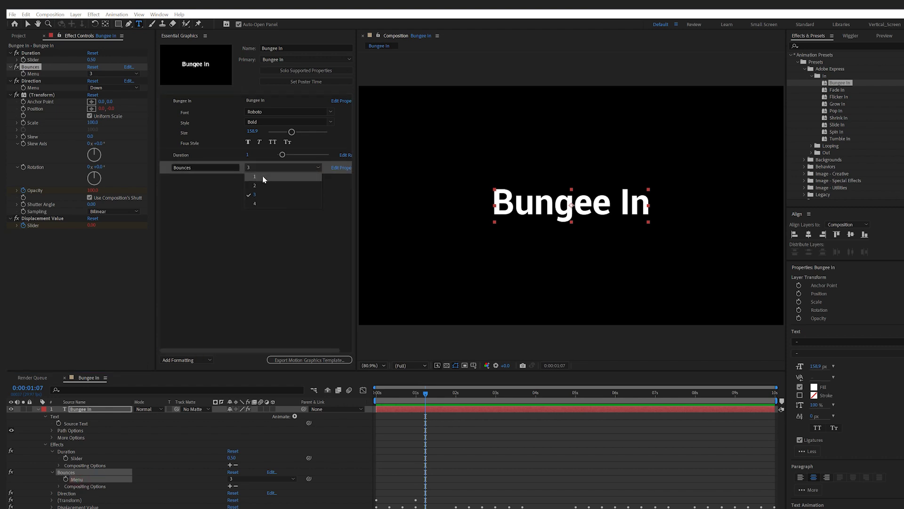
{"action": "left_click", "coordinate": [256, 175]}
{"action": "key", "text": "space"}
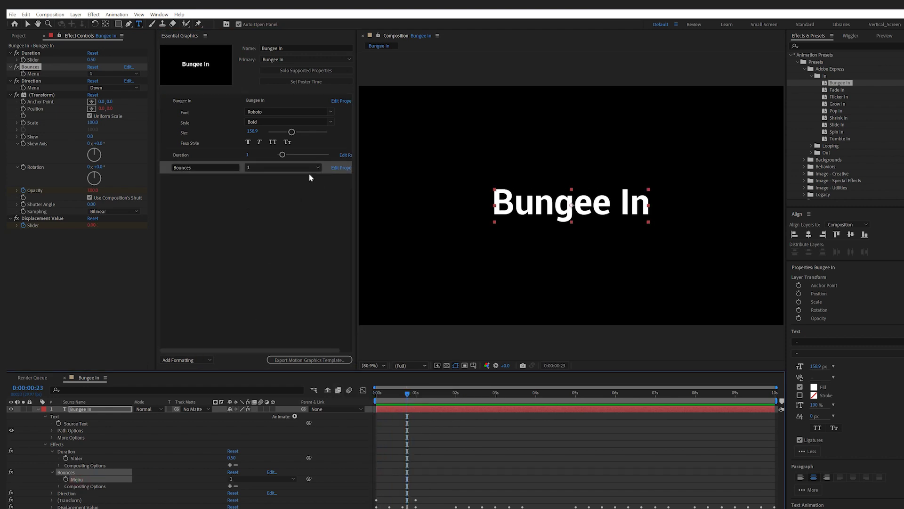
{"action": "left_click", "coordinate": [317, 169]}
{"action": "left_click", "coordinate": [258, 196]}
{"action": "key", "text": "space"}
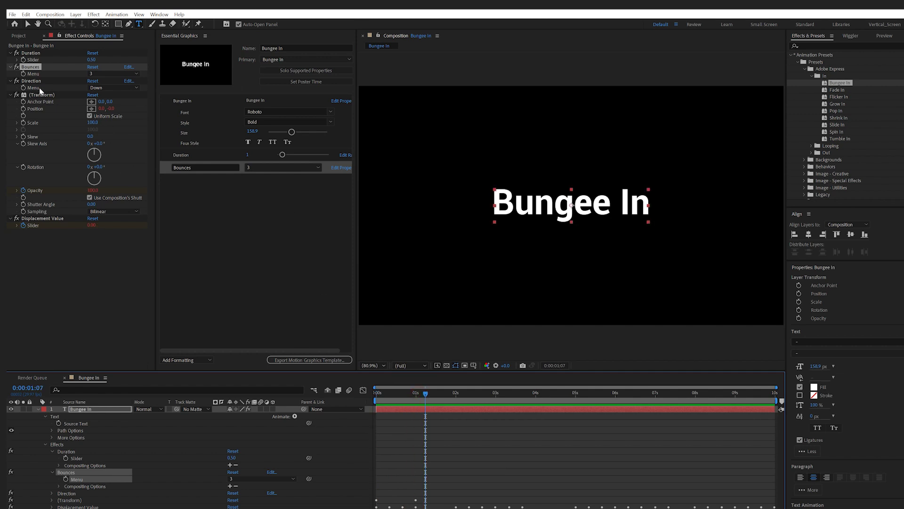
Step: Add the Direction menu to the template after dismissing the duplicate-reference warning, keeping Down
{"action": "left_click", "coordinate": [52, 493]}
{"action": "left_click_drag", "start_coordinate": [77, 500], "coordinate": [210, 258]}
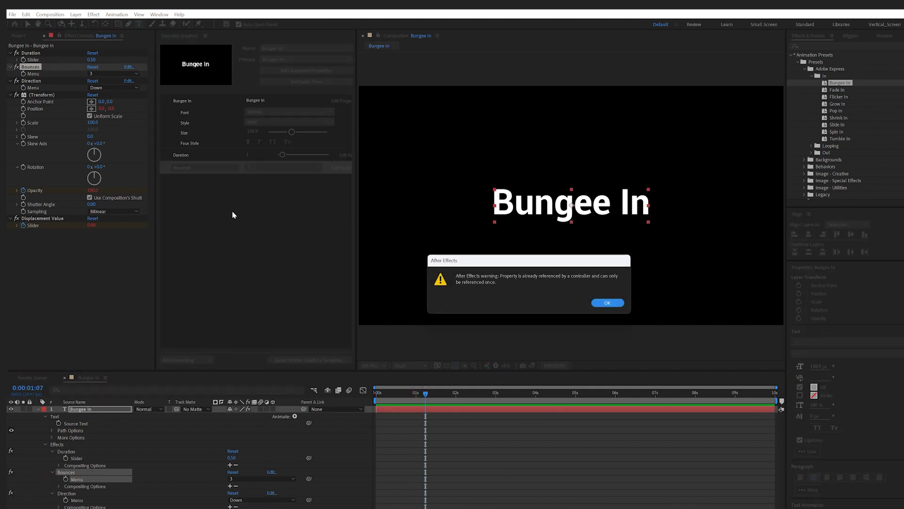
{"action": "left_click", "coordinate": [607, 304]}
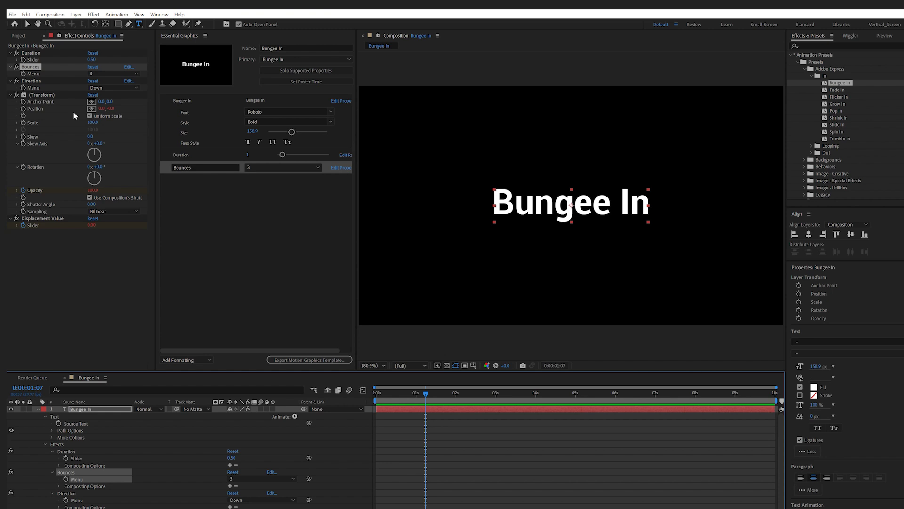
{"action": "left_click", "coordinate": [34, 82]}
{"action": "left_click_drag", "start_coordinate": [77, 500], "coordinate": [289, 185]}
{"action": "left_click", "coordinate": [287, 181]}
{"action": "left_click", "coordinate": [204, 242]}
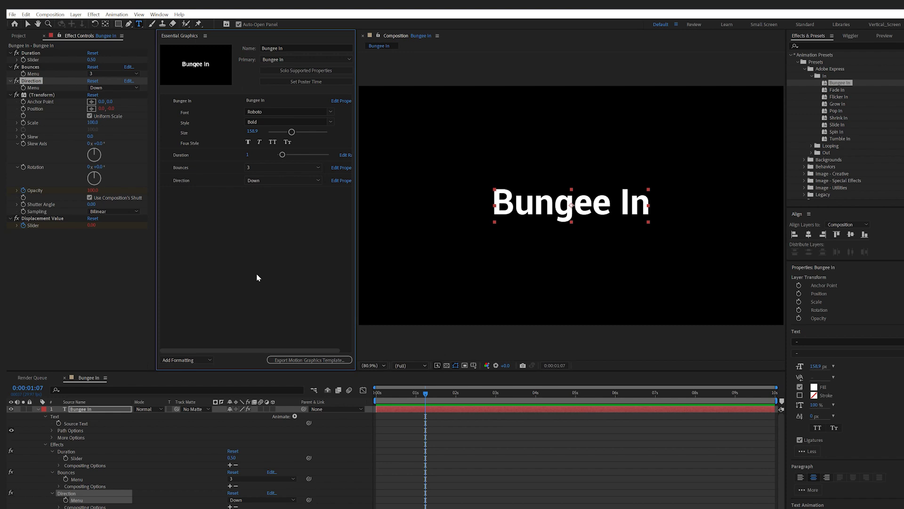
{"action": "left_click", "coordinate": [223, 181]}
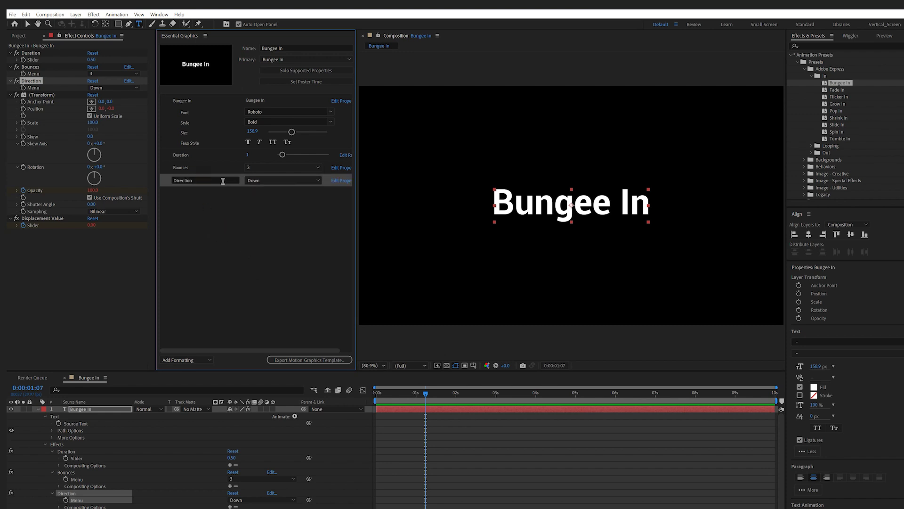
{"action": "left_click", "coordinate": [188, 191]}
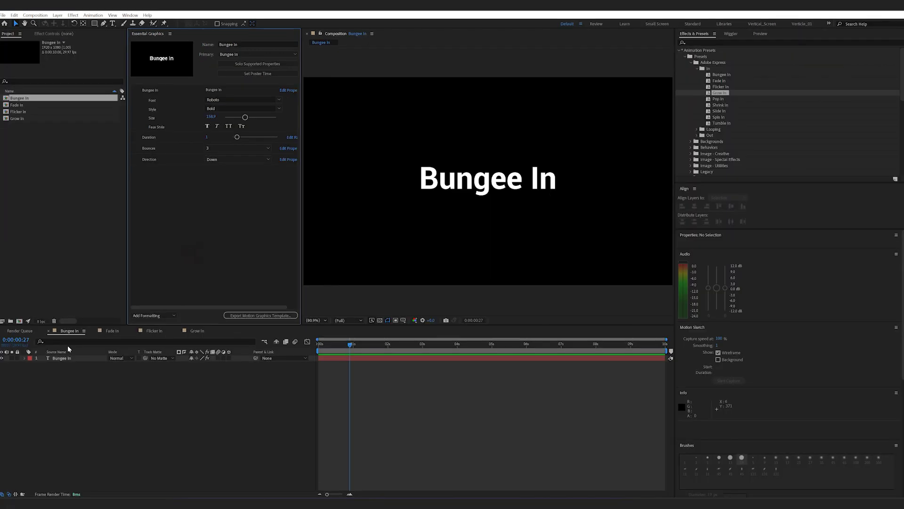
{"action": "left_click", "coordinate": [68, 357]}
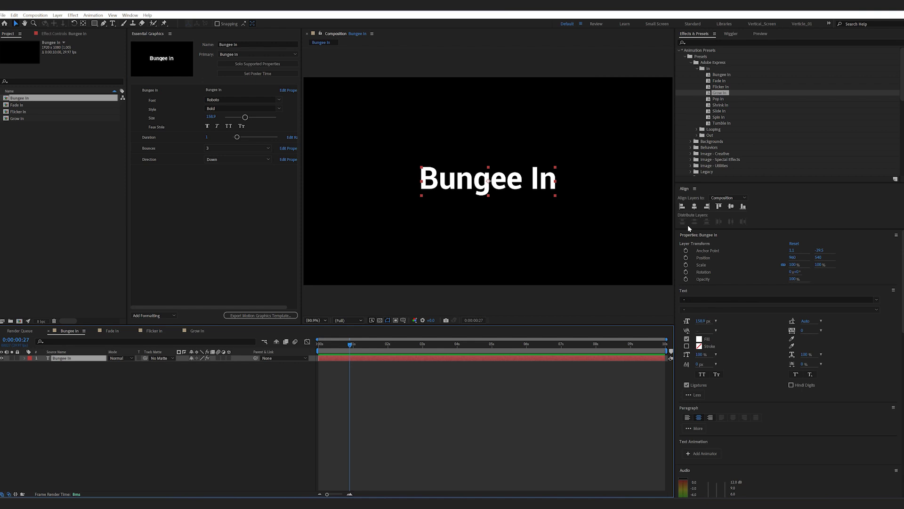
Step: Apply the Fill effect to the Bungee In text layer and set its colour to white
{"action": "left_click", "coordinate": [709, 42]}
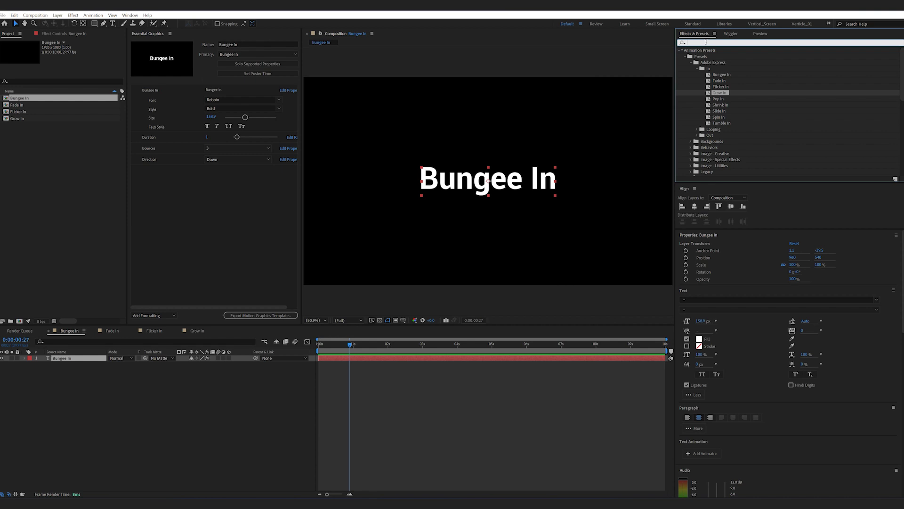
{"action": "type", "text": "fill c"}
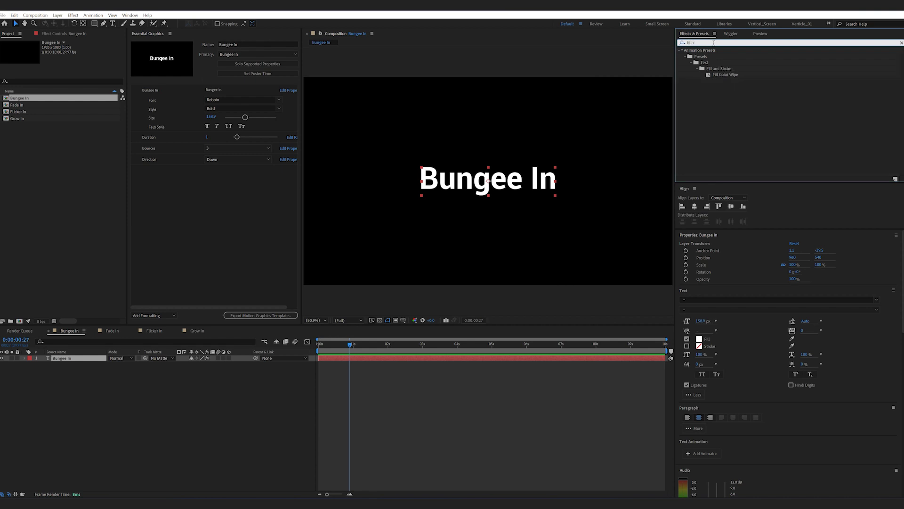
{"action": "key", "text": "BackSpace"}
{"action": "key", "text": "BackSpace"}
{"action": "left_click_drag", "start_coordinate": [704, 99], "coordinate": [70, 358]}
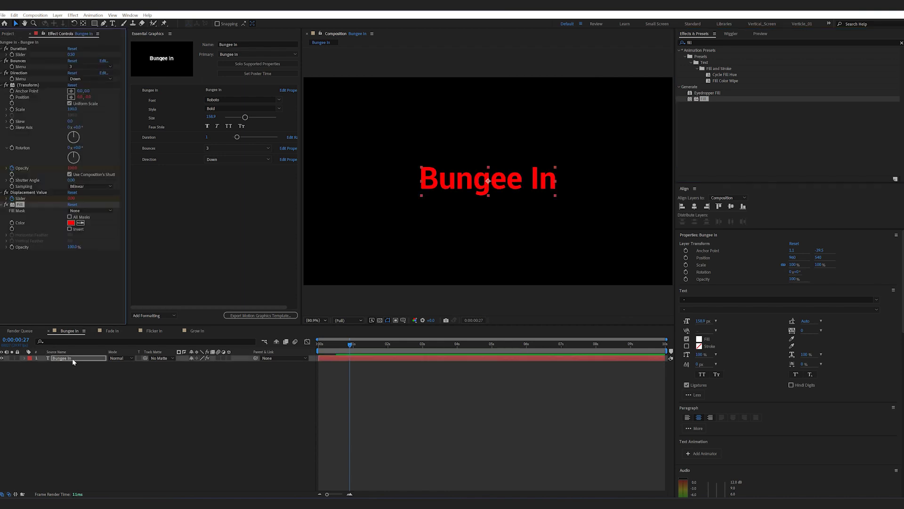
{"action": "left_click", "coordinate": [71, 223]}
{"action": "left_click", "coordinate": [220, 199]}
Step: Add the Fill Color property to the Essential Graphics controls, renamed Text Color
{"action": "left_click", "coordinate": [372, 201]}
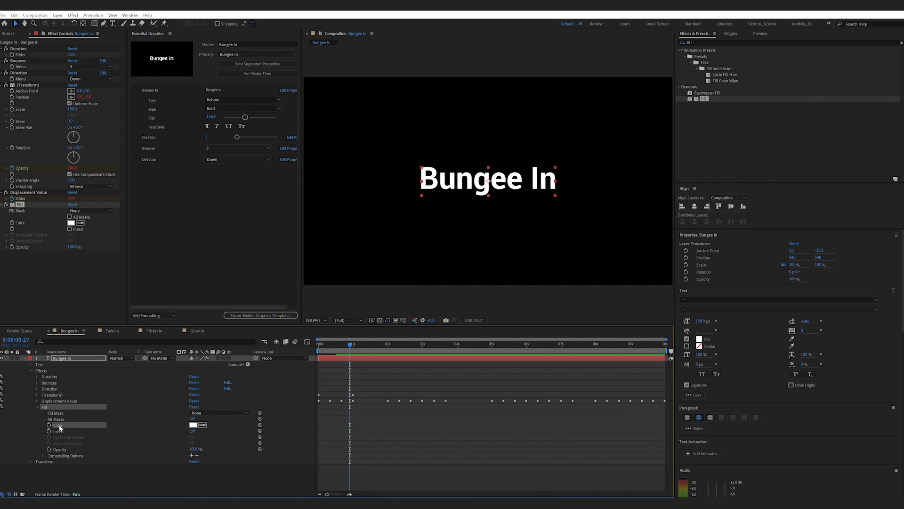
{"action": "left_click_drag", "start_coordinate": [59, 427], "coordinate": [159, 133]}
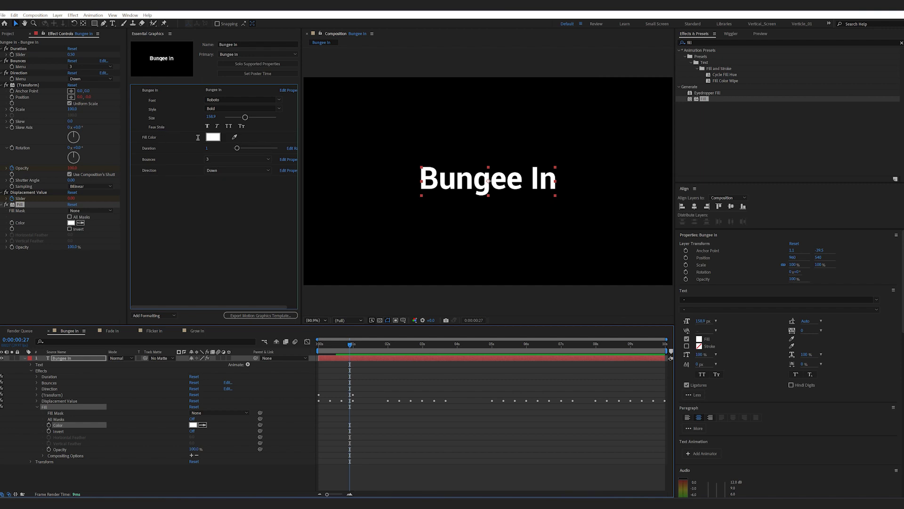
{"action": "left_click", "coordinate": [163, 137]}
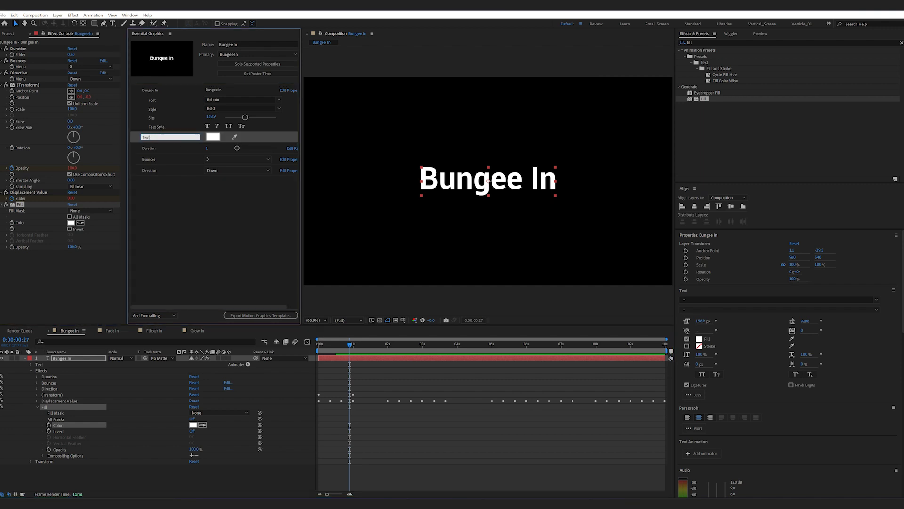
{"action": "key", "text": "Return"}
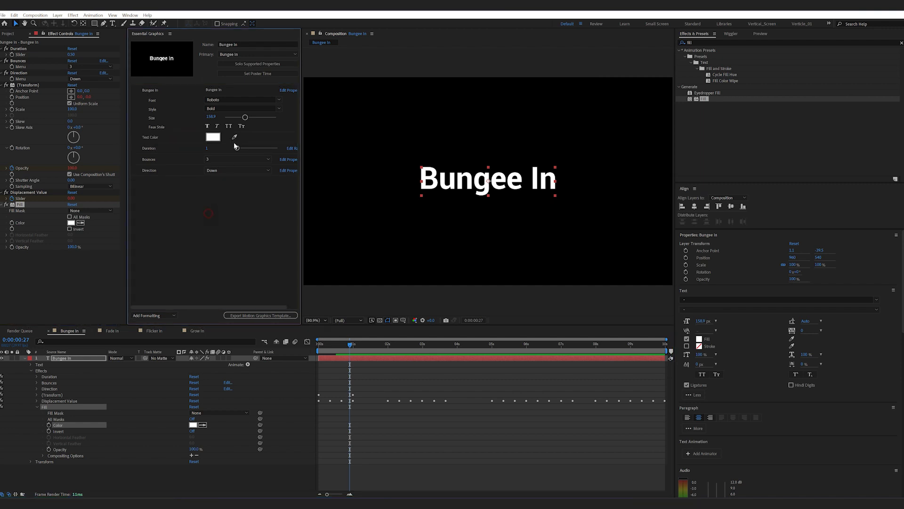
Step: Test the Text Color control with a blue shade, then set it back to white
{"action": "left_click", "coordinate": [213, 137]}
{"action": "left_click", "coordinate": [314, 233]}
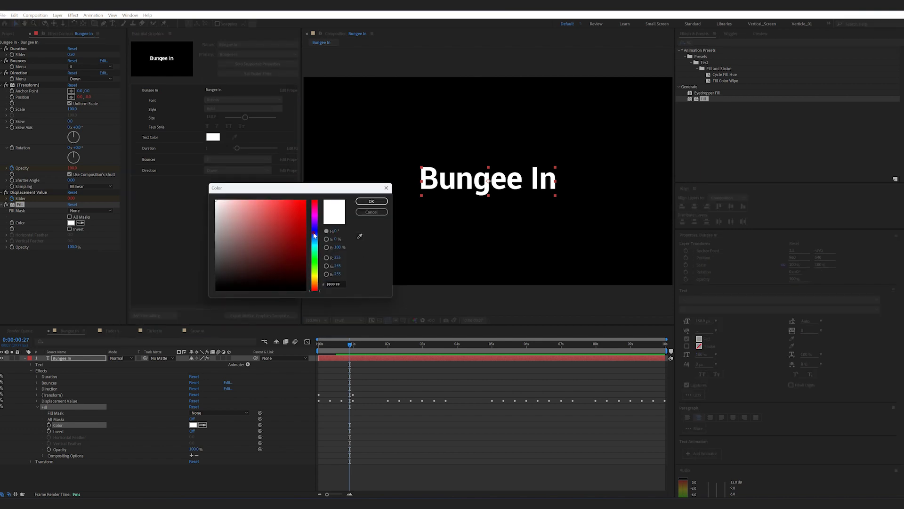
{"action": "left_click", "coordinate": [294, 232]}
{"action": "left_click", "coordinate": [371, 201]}
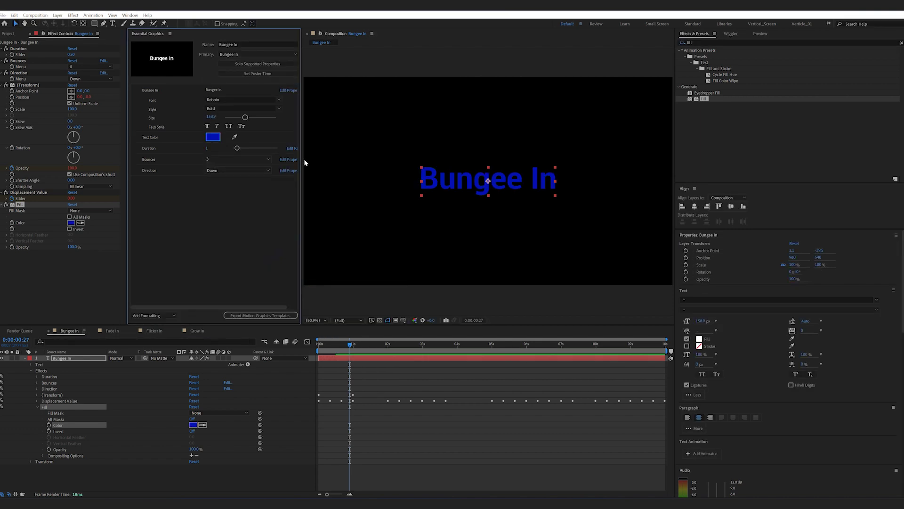
{"action": "left_click", "coordinate": [213, 137]}
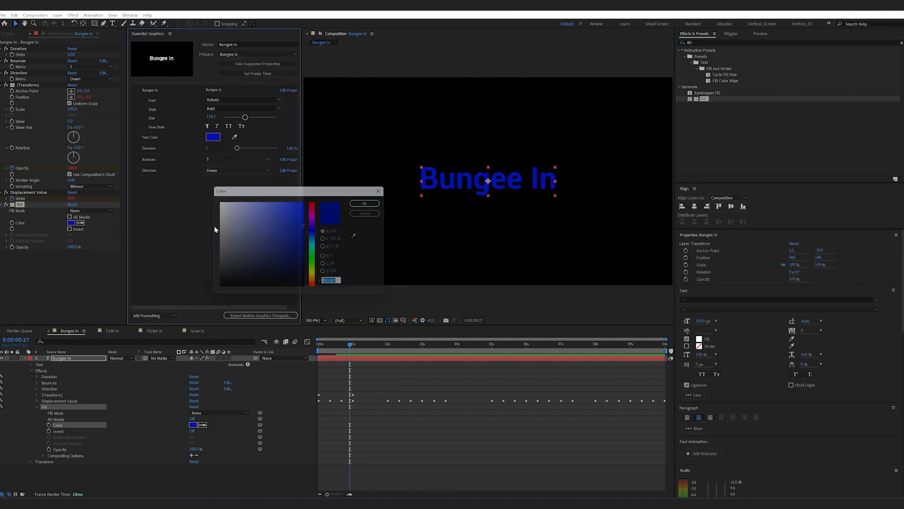
{"action": "left_click", "coordinate": [371, 201]}
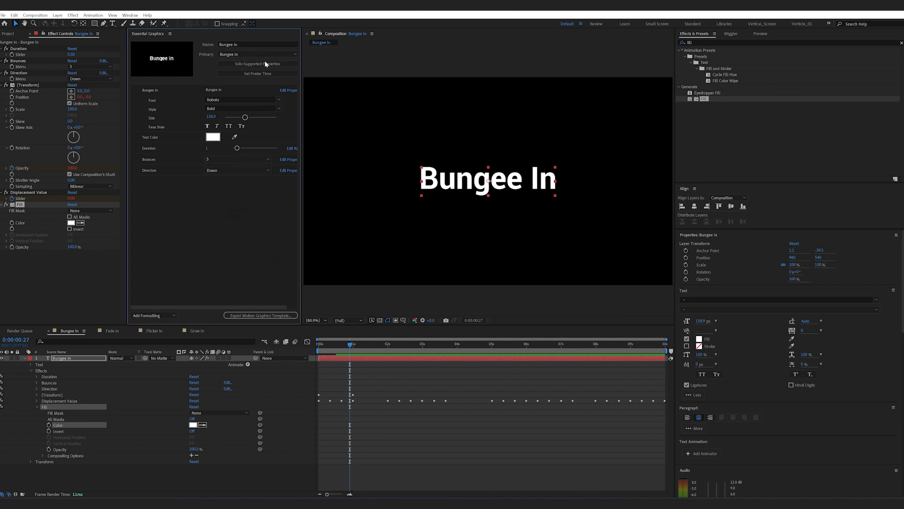
Step: Export Bungee In as a motion graphics template with keywords, replacing the existing .mogrt file
{"action": "left_click", "coordinate": [264, 315]}
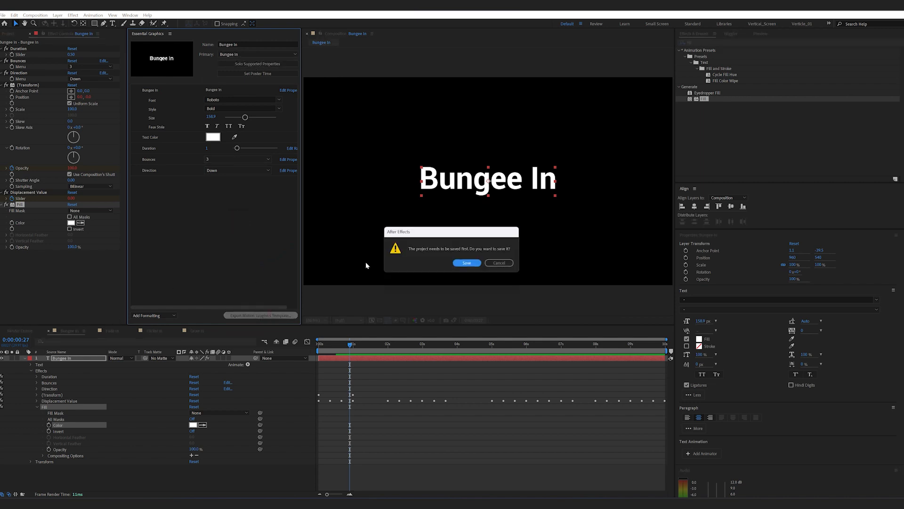
{"action": "left_click", "coordinate": [470, 263]}
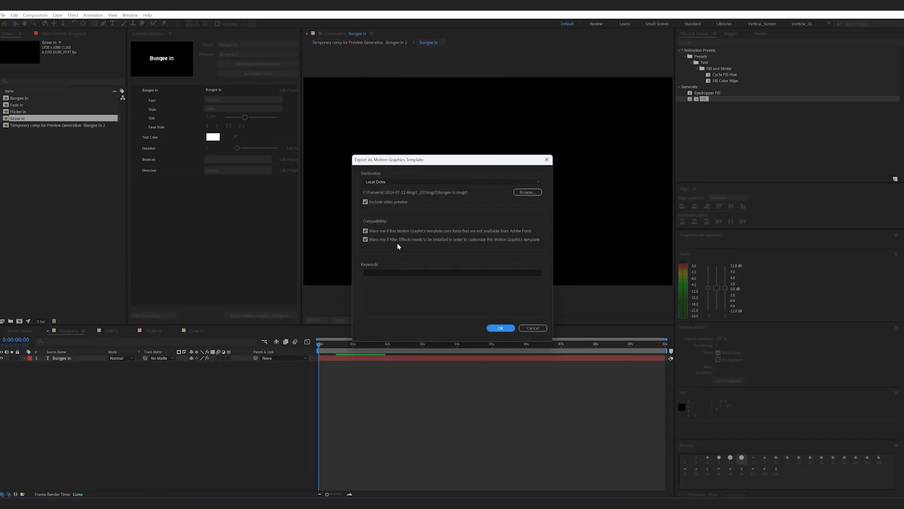
{"action": "left_click", "coordinate": [391, 273]}
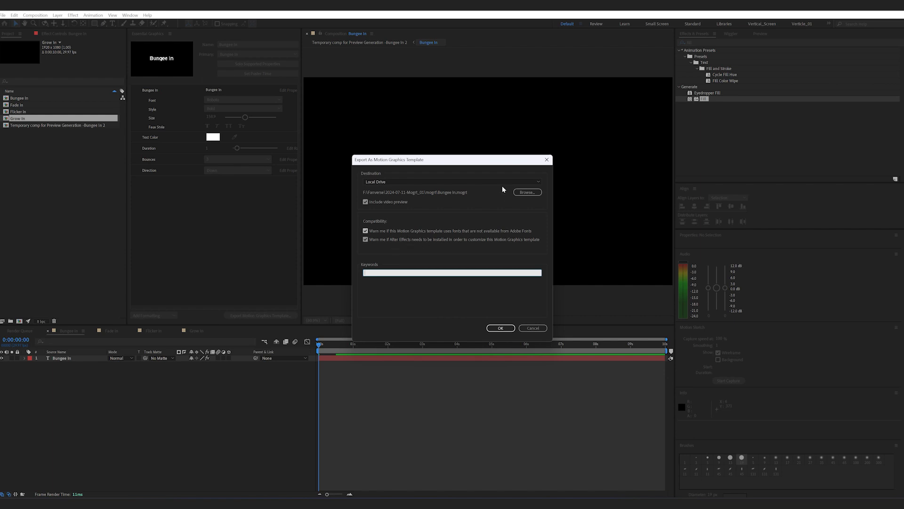
{"action": "left_click", "coordinate": [522, 195]}
{"action": "left_click", "coordinate": [380, 274]}
{"action": "key", "text": "Return"}
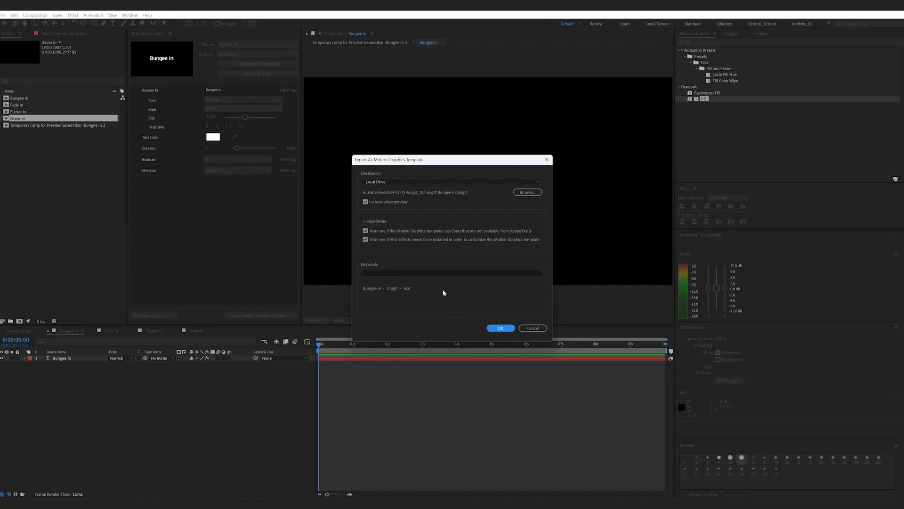
{"action": "left_click", "coordinate": [501, 328]}
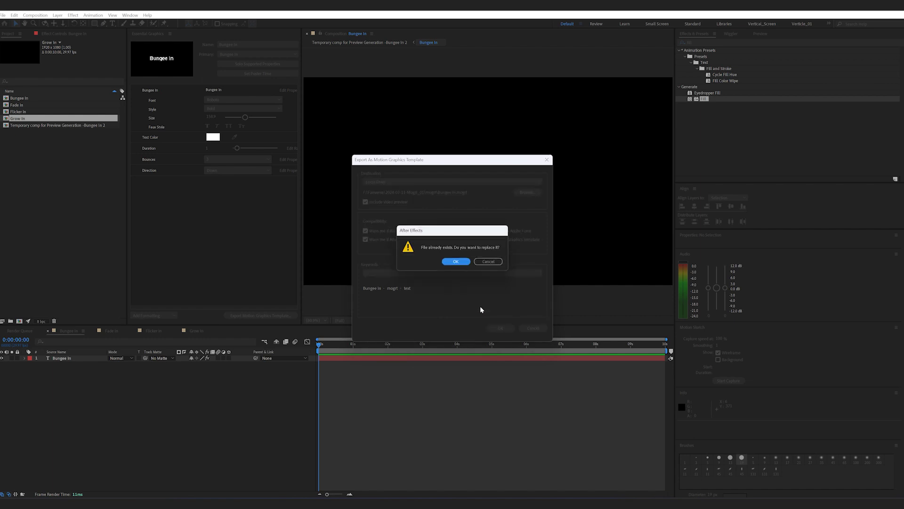
{"action": "left_click", "coordinate": [456, 262]}
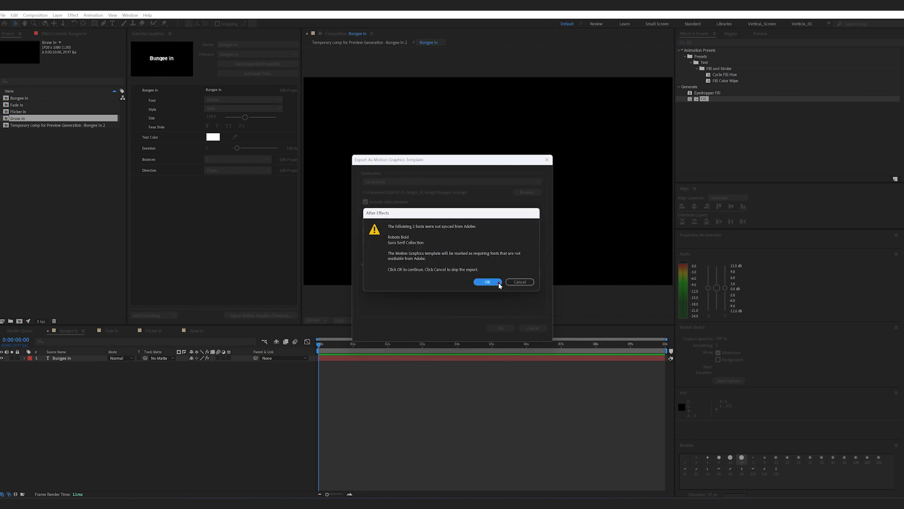
{"action": "left_click", "coordinate": [490, 282]}
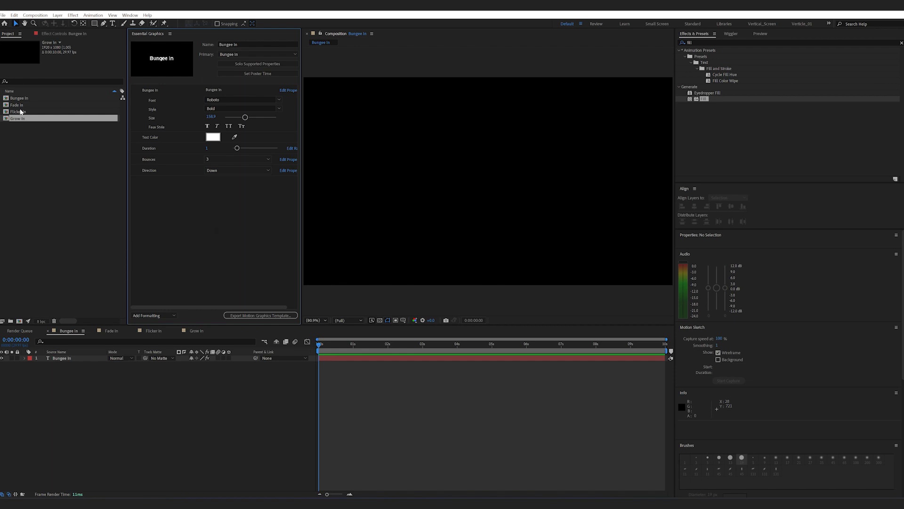
Step: Open the Fade In composition and select its text layer
{"action": "double_click", "coordinate": [19, 105]}
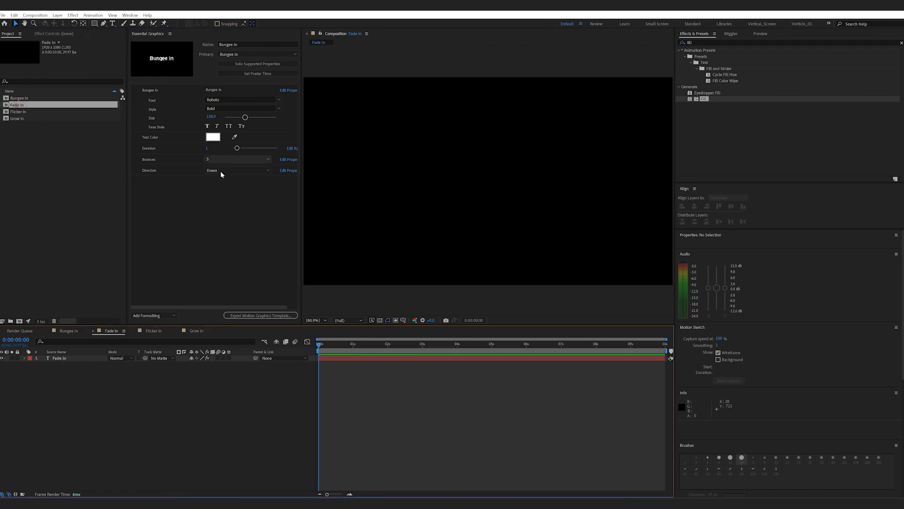
{"action": "left_click", "coordinate": [59, 358]}
{"action": "left_click", "coordinate": [24, 357]}
{"action": "left_click", "coordinate": [349, 344]}
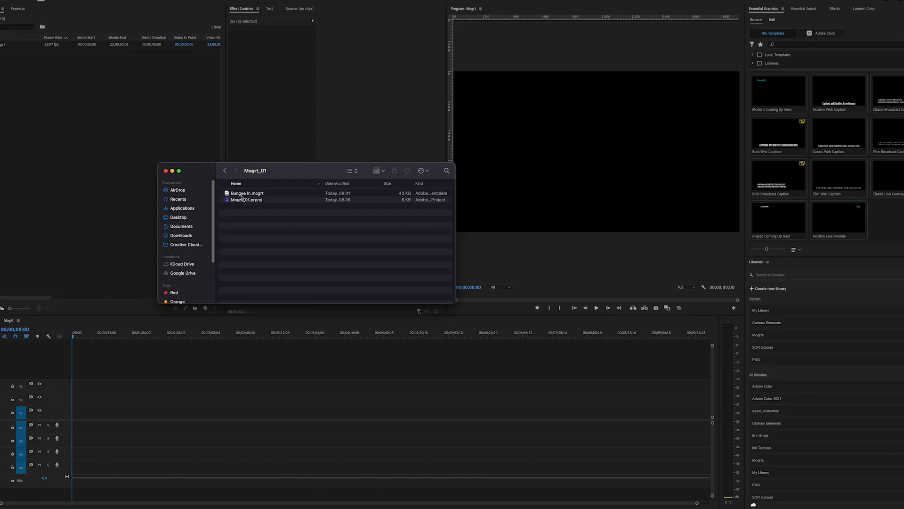
Step: Install Bungee In.mogrt from the Mogrt_01 folder into Premiere's Essential Graphics browser
{"action": "left_click", "coordinate": [247, 193]}
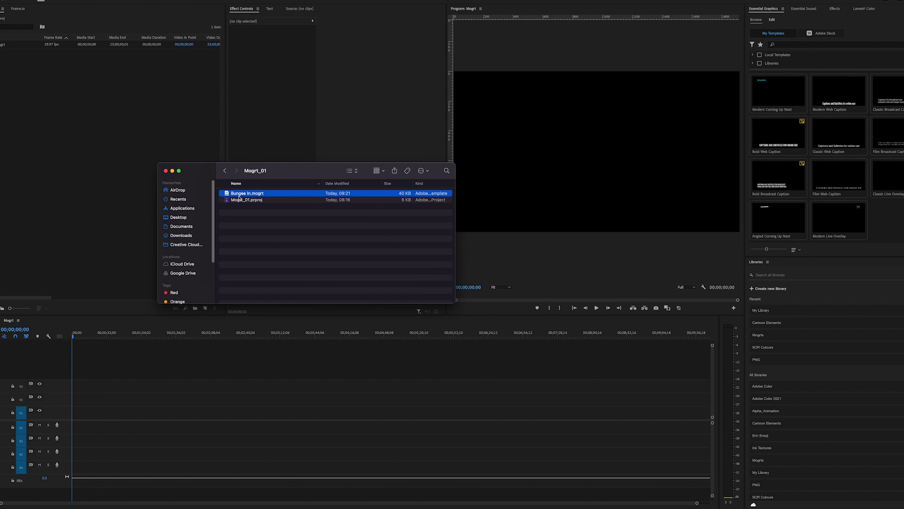
{"action": "left_click_drag", "start_coordinate": [240, 195], "coordinate": [891, 225]}
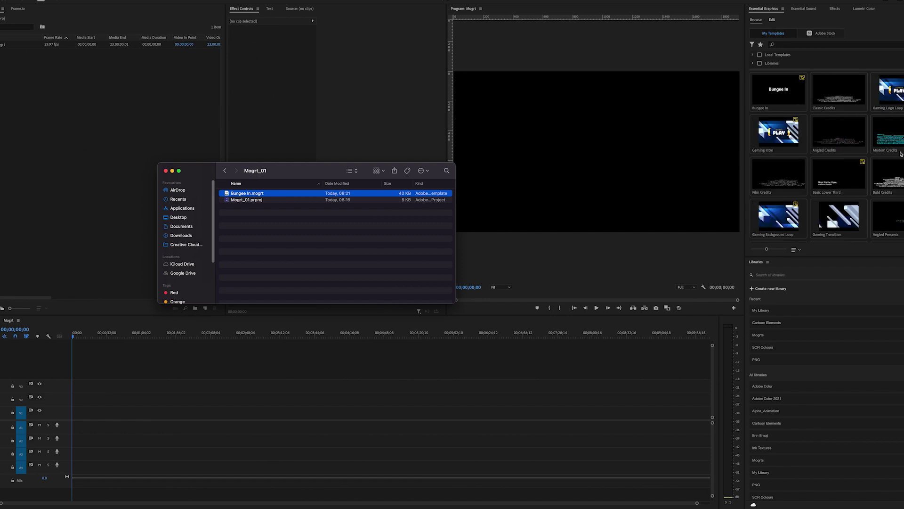
Step: Filter templates by 'bungee' and place Bungee In at the start of V1, accepting the font warning
{"action": "left_click", "coordinate": [822, 45]}
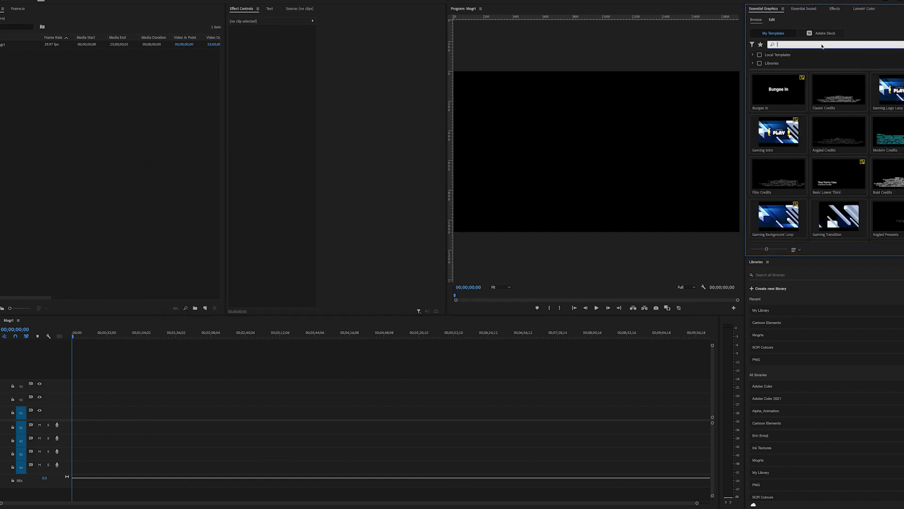
{"action": "type", "text": "bungee"}
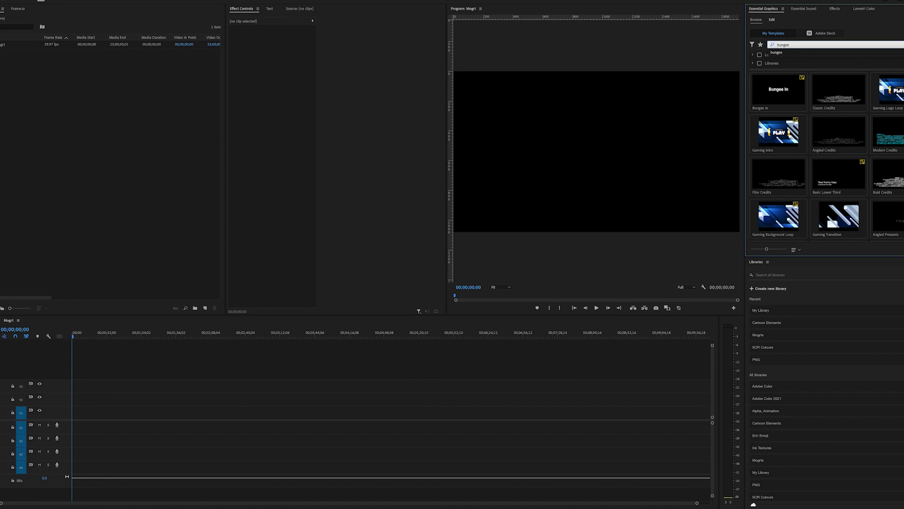
{"action": "key", "text": "Return"}
{"action": "mouse_move", "coordinate": [800, 88]}
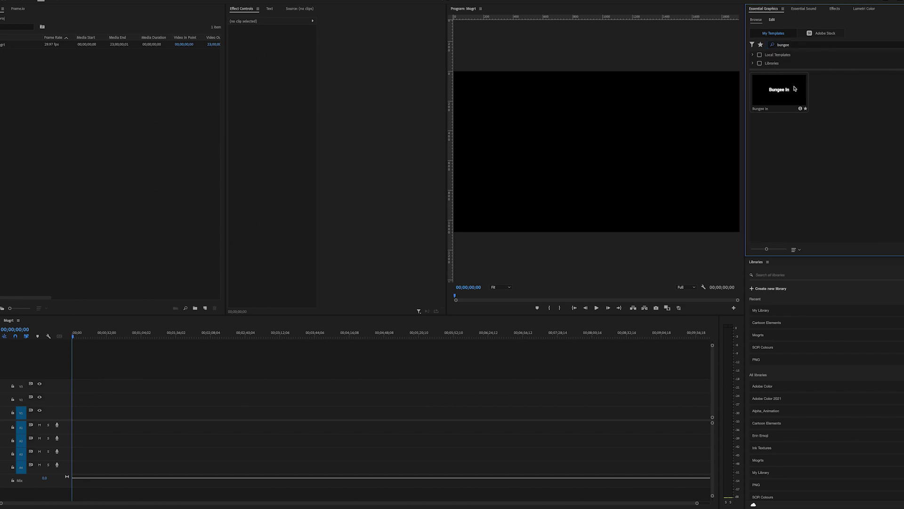
{"action": "left_click_drag", "start_coordinate": [798, 97], "coordinate": [77, 413]}
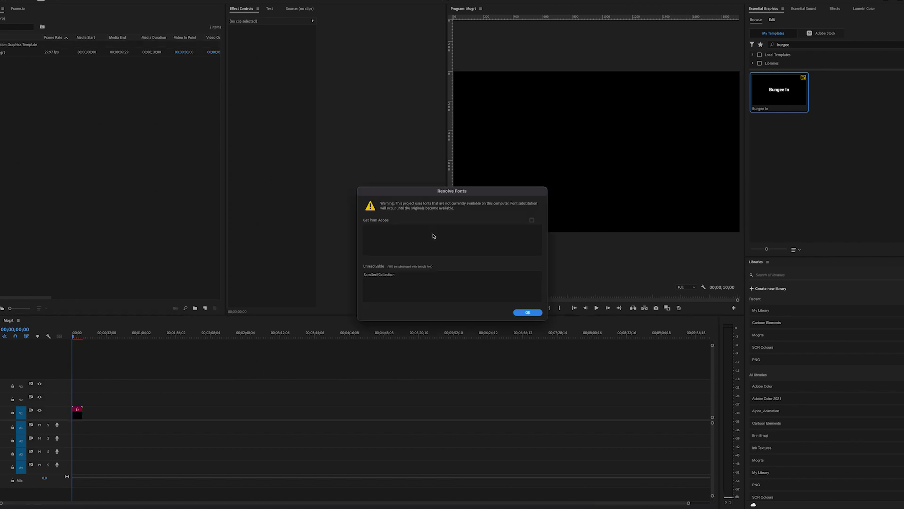
{"action": "left_click", "coordinate": [392, 282]}
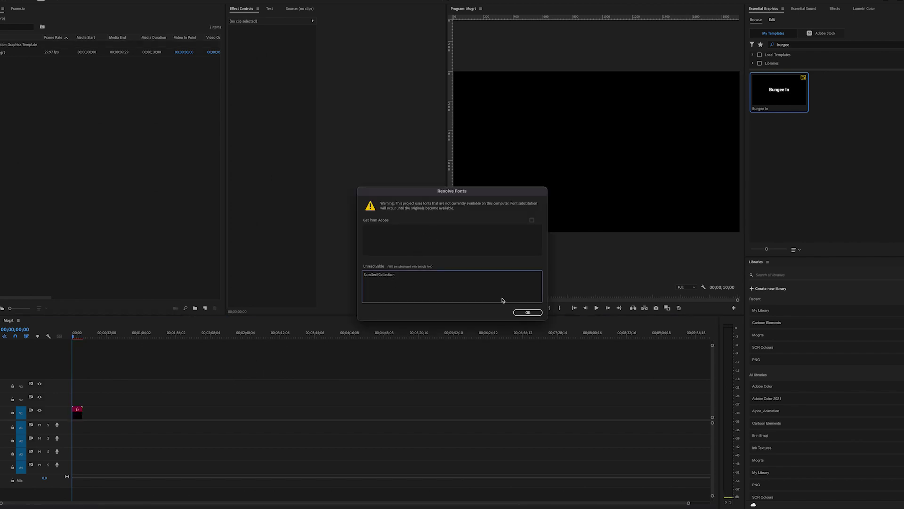
{"action": "left_click", "coordinate": [530, 313]}
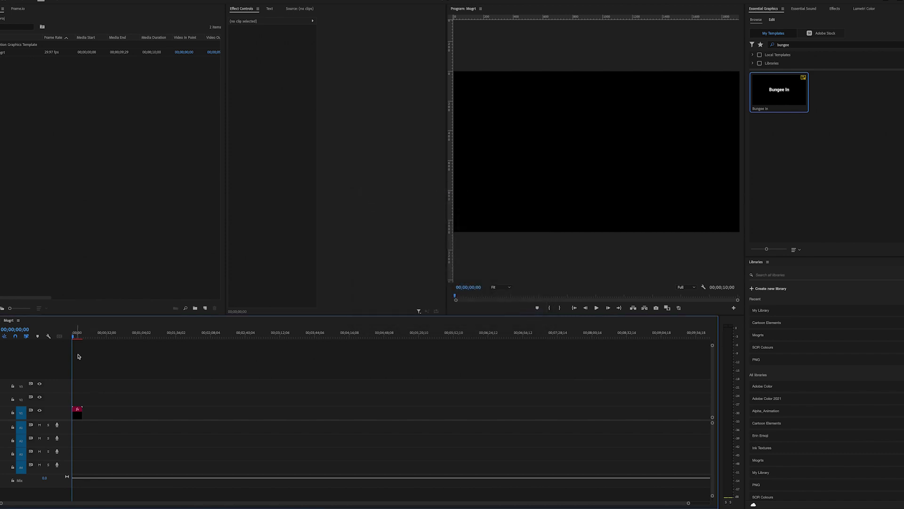
{"action": "left_click", "coordinate": [76, 333]}
{"action": "left_click", "coordinate": [77, 411]}
Step: Change the Bungee In clip's title to 'Title Text' and preview the animation
{"action": "left_click", "coordinate": [99, 386]}
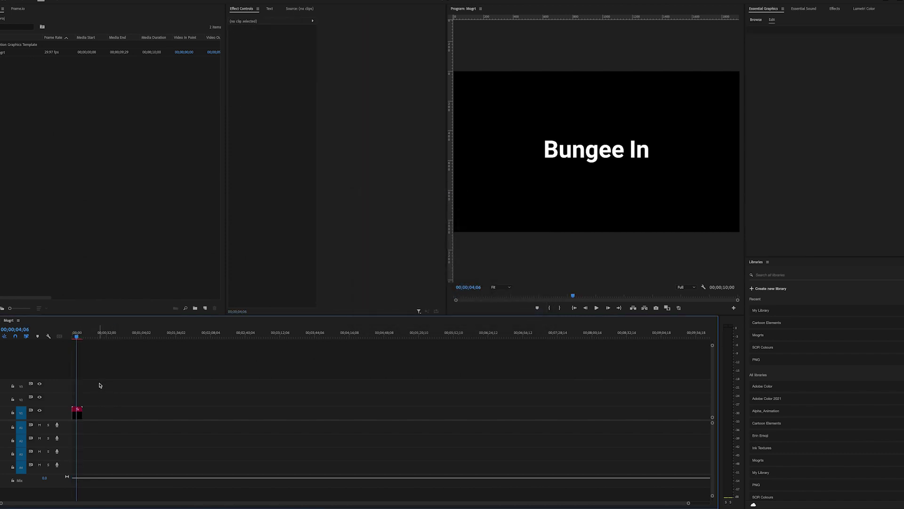
{"action": "key", "text": "equal"}
{"action": "key", "text": "equal"}
{"action": "key", "text": "equal"}
{"action": "left_click", "coordinate": [146, 407]}
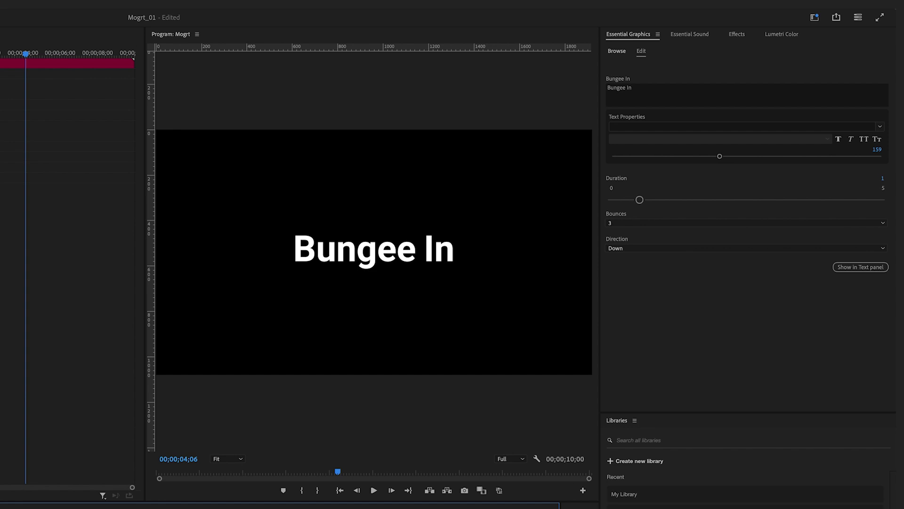
{"action": "key", "text": "Left"}
{"action": "key", "text": "Left"}
{"action": "key", "text": "Left"}
{"action": "key", "text": "Left"}
{"action": "key", "text": "Left"}
{"action": "key", "text": "Left"}
{"action": "key", "text": "Left"}
{"action": "key", "text": "Left"}
{"action": "key", "text": "Left"}
{"action": "key", "text": "Left"}
{"action": "key", "text": "Left"}
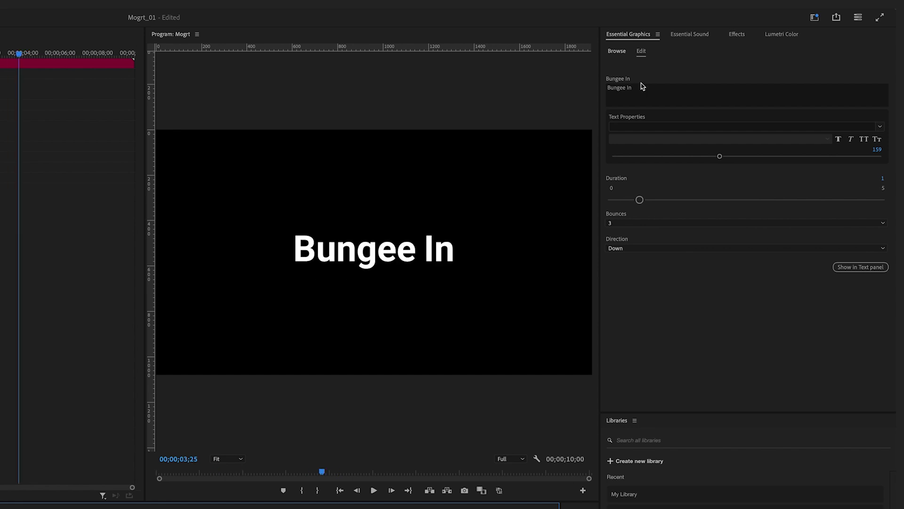
{"action": "left_click", "coordinate": [643, 86]}
{"action": "type", "text": "Title"}
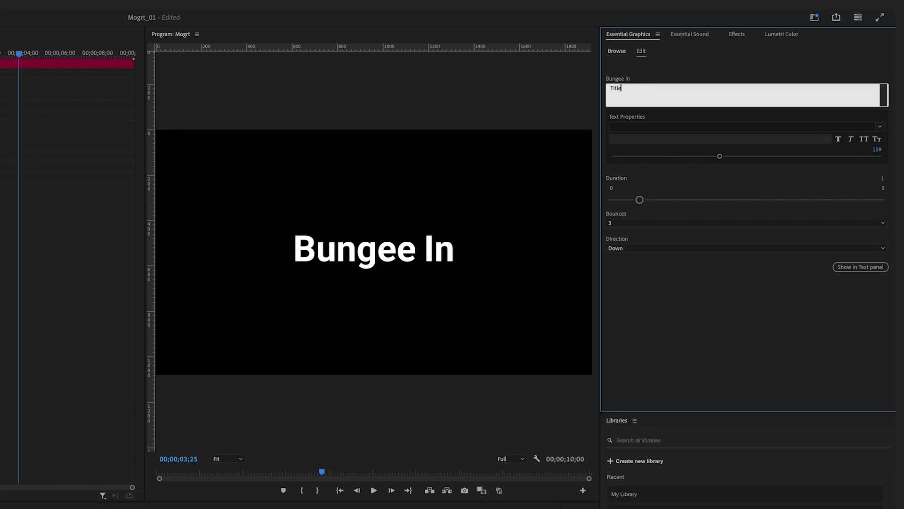
{"action": "type", "text": " Text"}
{"action": "left_click", "coordinate": [681, 78]}
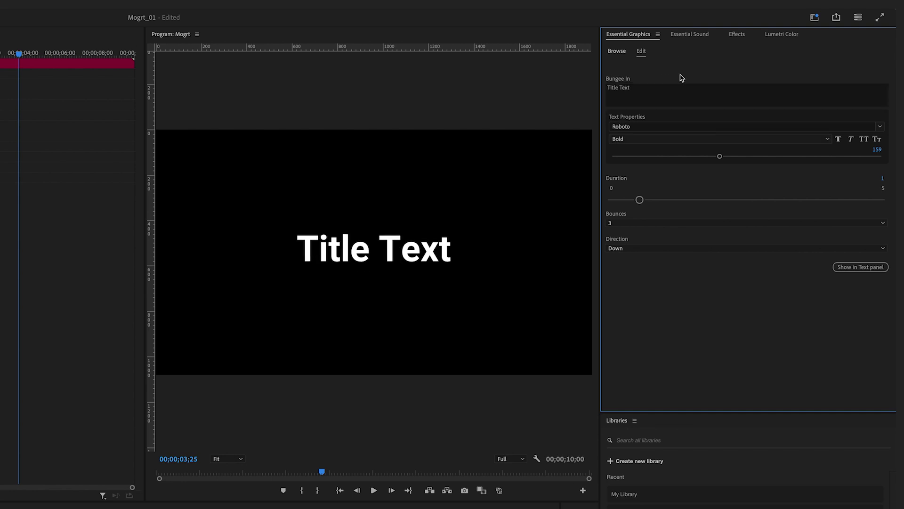
{"action": "key", "text": "Home"}
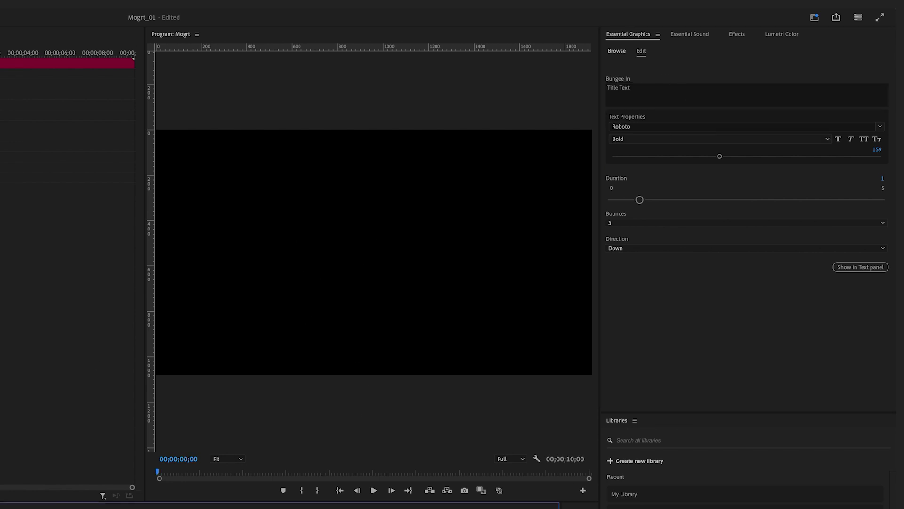
{"action": "key", "text": "space"}
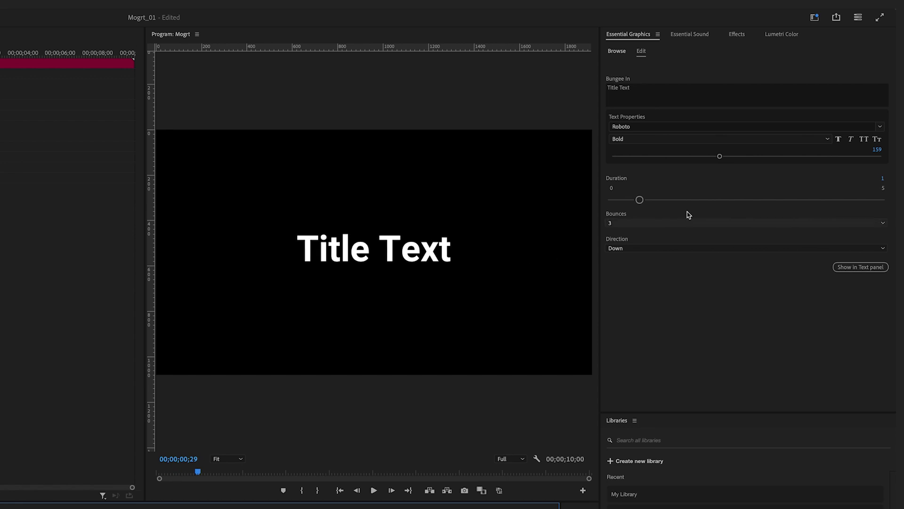
Step: Switch the title font to Arial Italic and replay the animation
{"action": "left_click", "coordinate": [733, 127]}
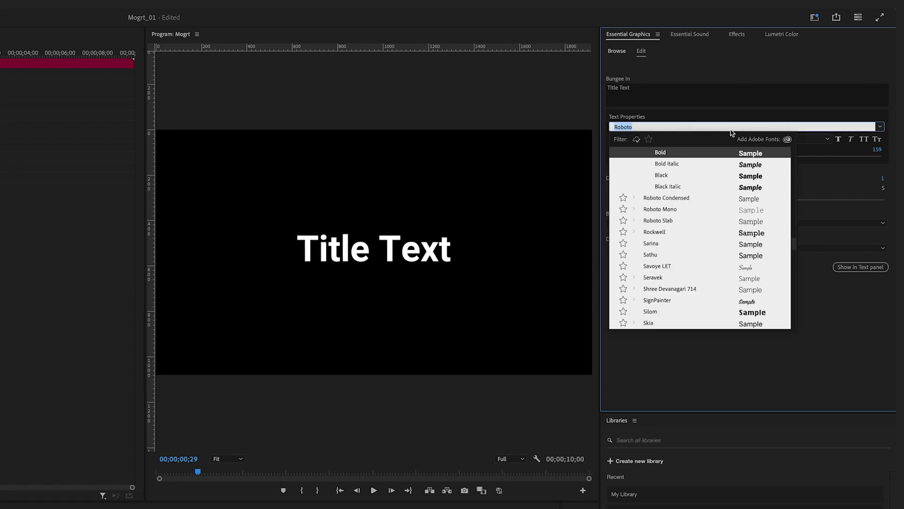
{"action": "type", "text": "ari"}
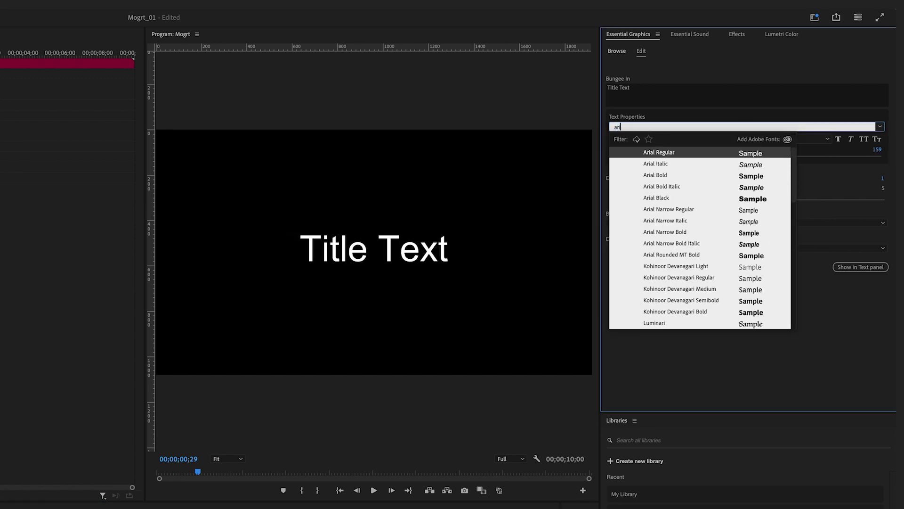
{"action": "left_click", "coordinate": [663, 165]}
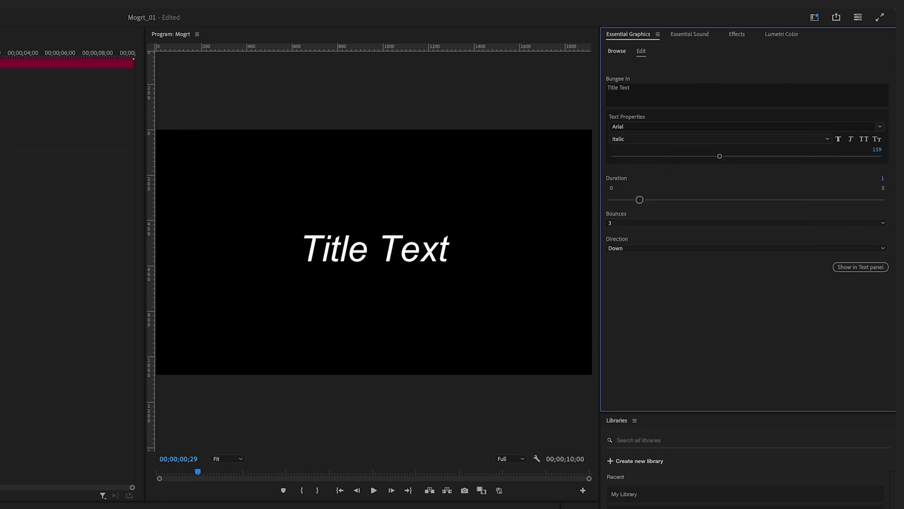
{"action": "key", "text": "Home"}
{"action": "key", "text": "space"}
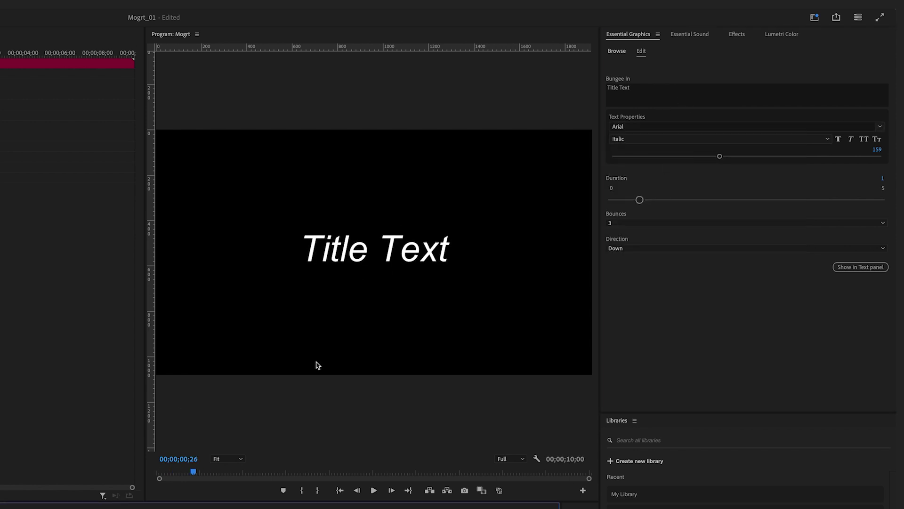
Step: Play the closing Subscribe and Thanks! titles, then list the nine installed In templates
{"action": "left_click", "coordinate": [881, 179]}
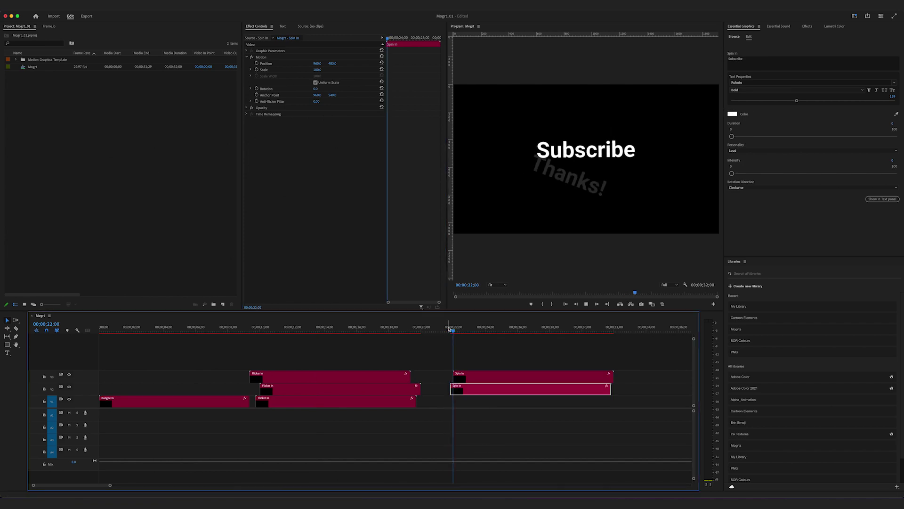
{"action": "mouse_move", "coordinate": [448, 328]}
{"action": "left_mouse_down"}
{"action": "mouse_move", "coordinate": [440, 329]}
{"action": "mouse_move", "coordinate": [448, 329]}
{"action": "left_mouse_up"}
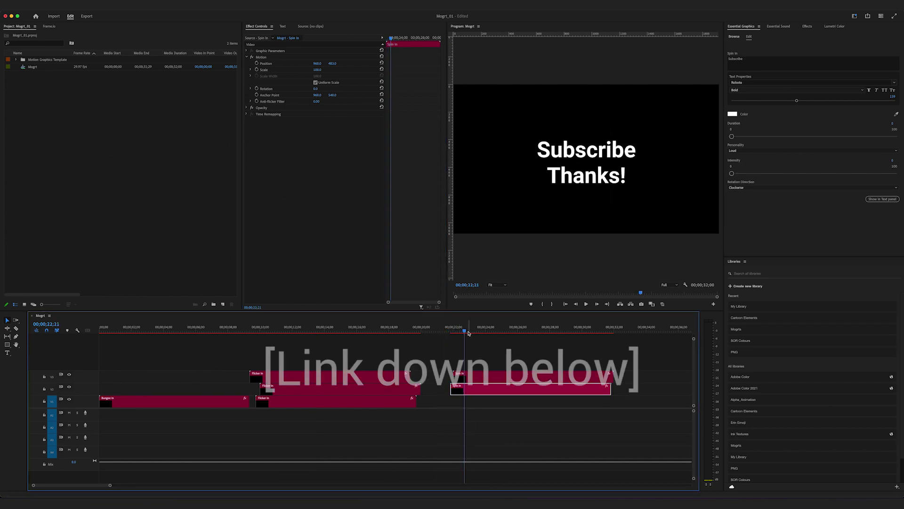
{"action": "key", "text": "space"}
{"action": "left_click", "coordinate": [737, 39]}
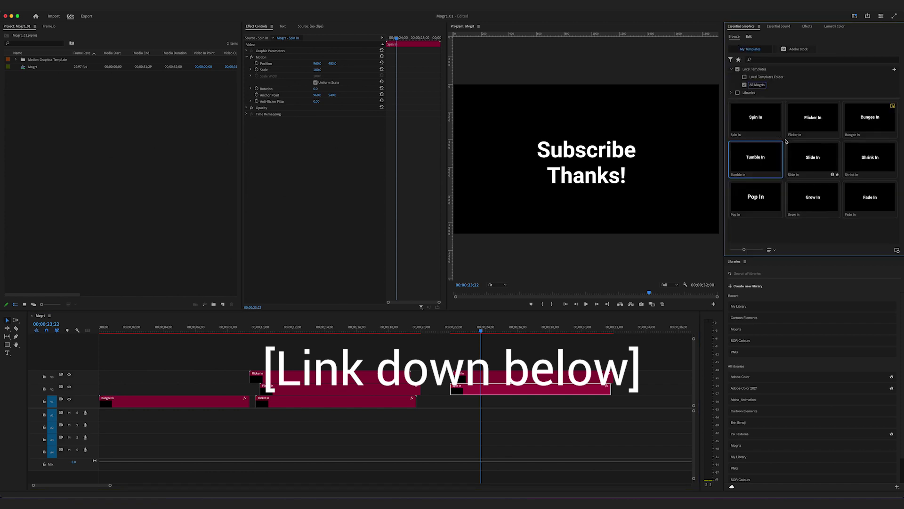